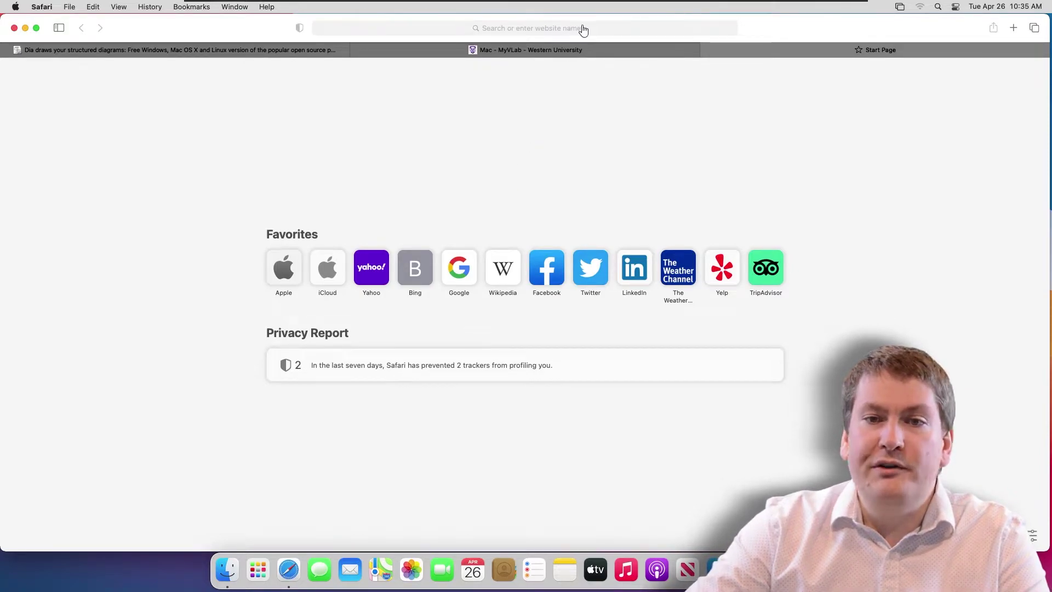
Load myvlab.uwo.ca from the Safari address bar
click(624, 32)
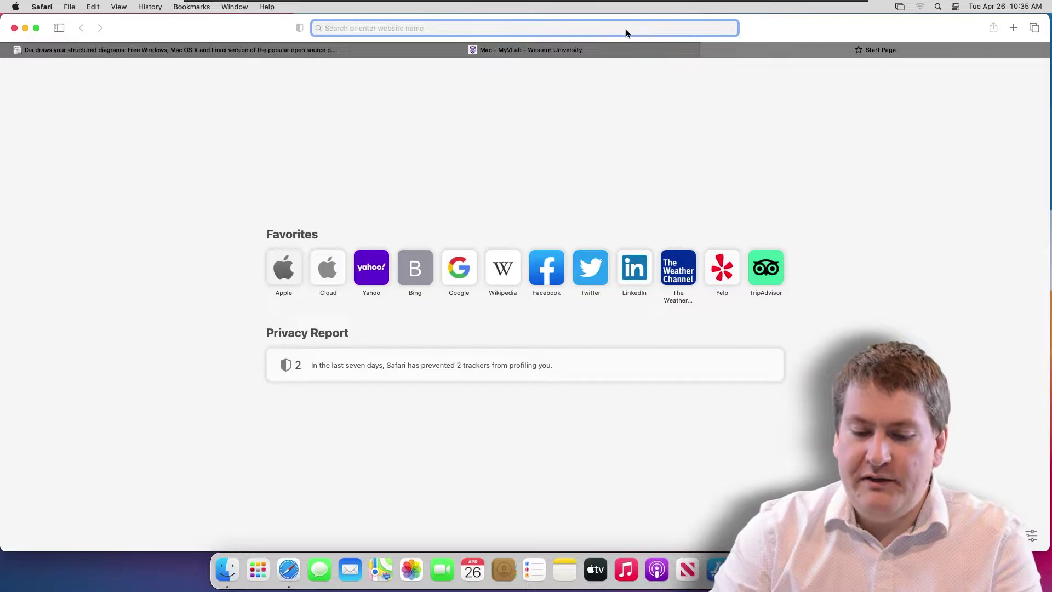
text(myvl)
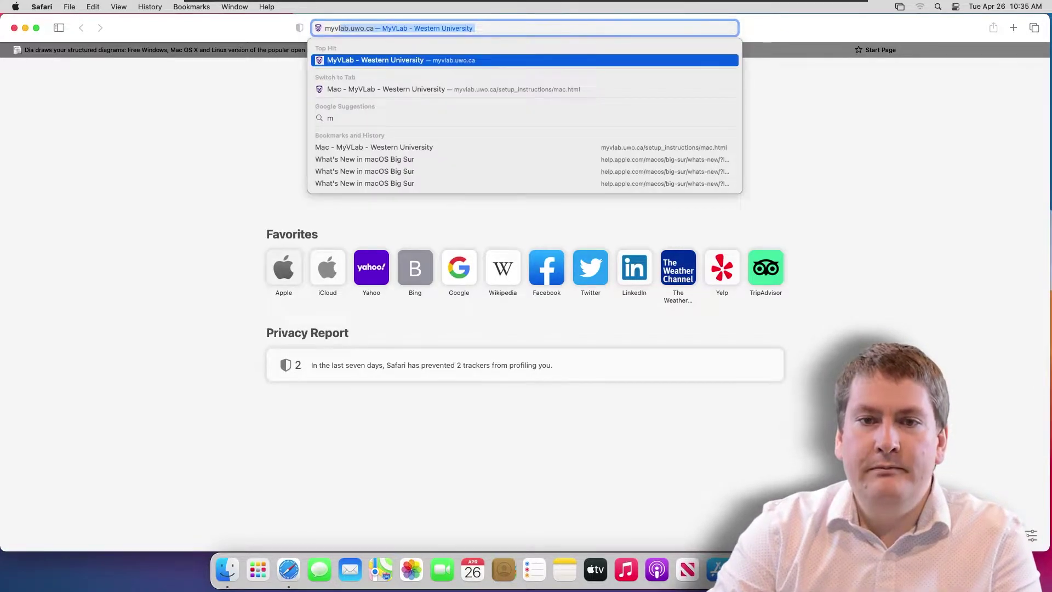
text(ab.)
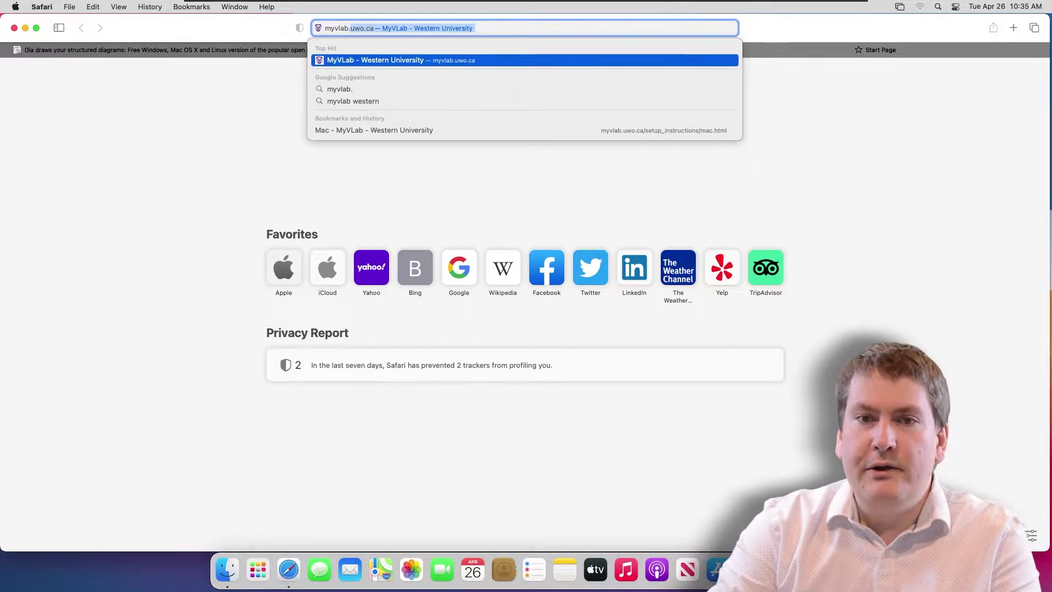
text(uwo.ca)
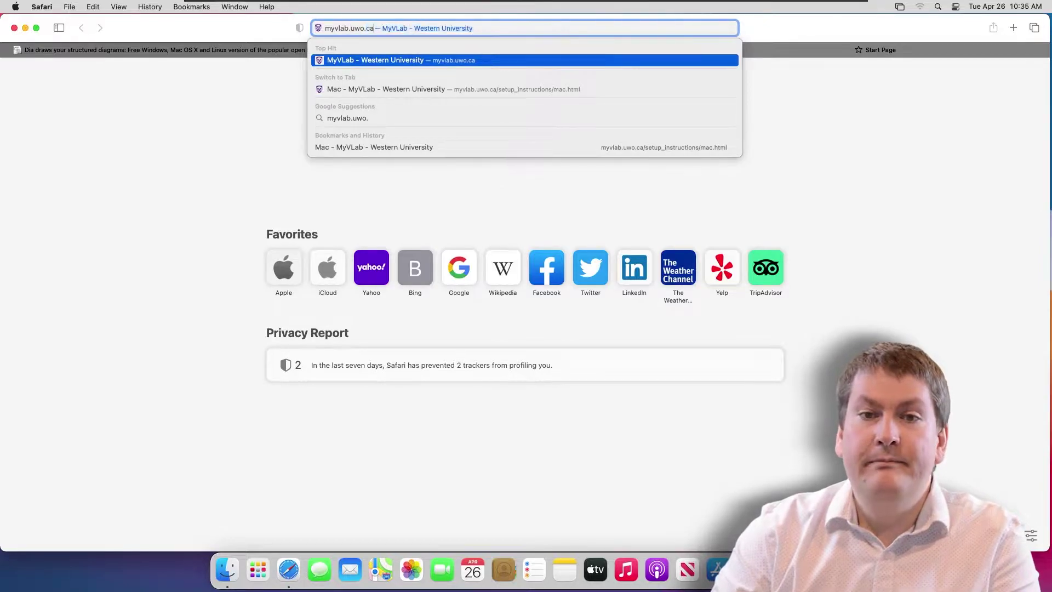
key(Return)
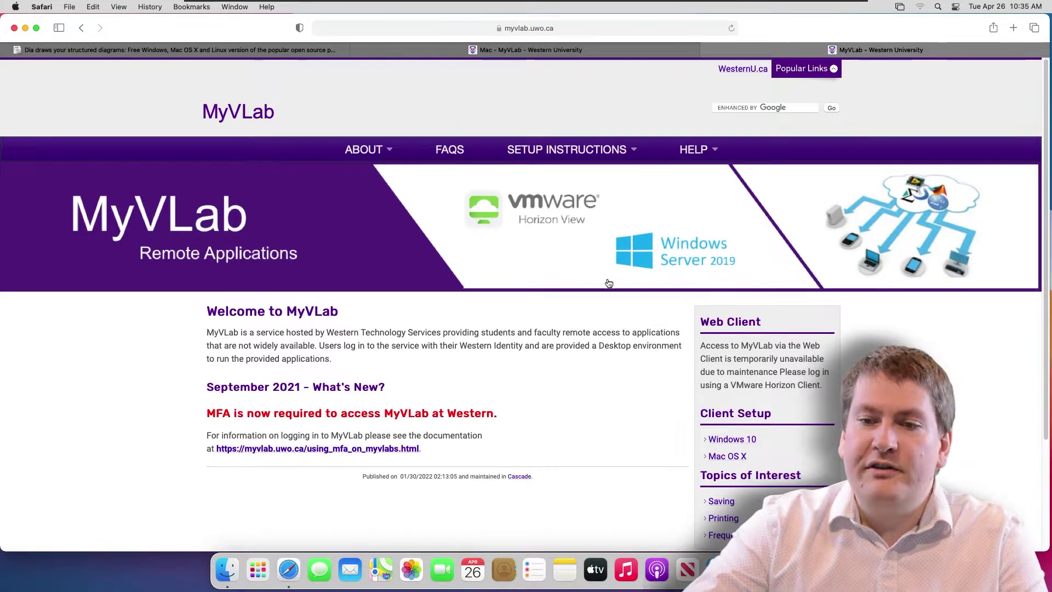
Open the Mac OS X setup instructions linked under Client Setup in the sidebar
scroll(616, 328, down, 1)
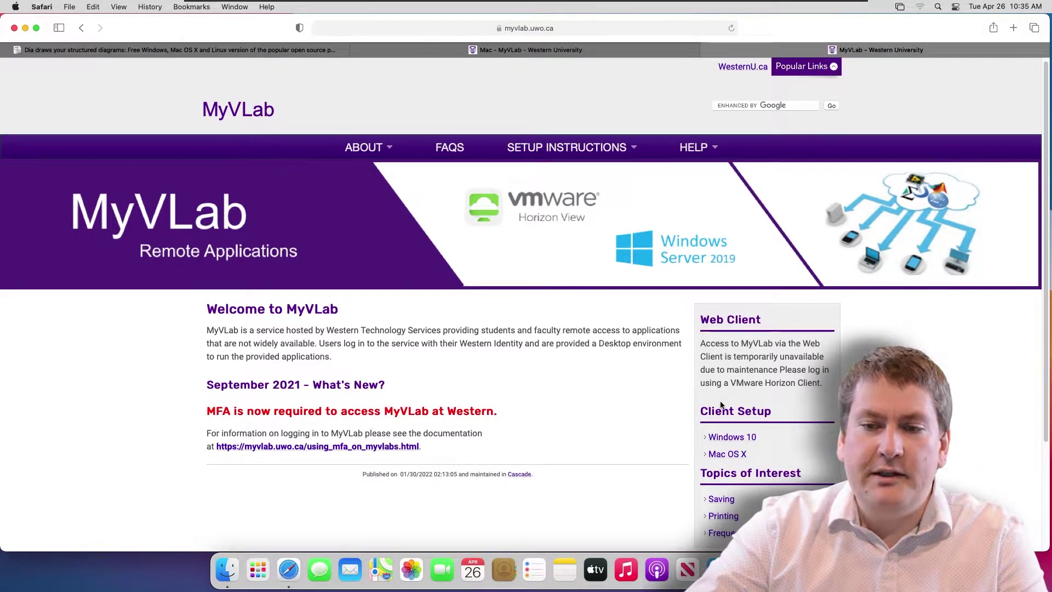
click(726, 454)
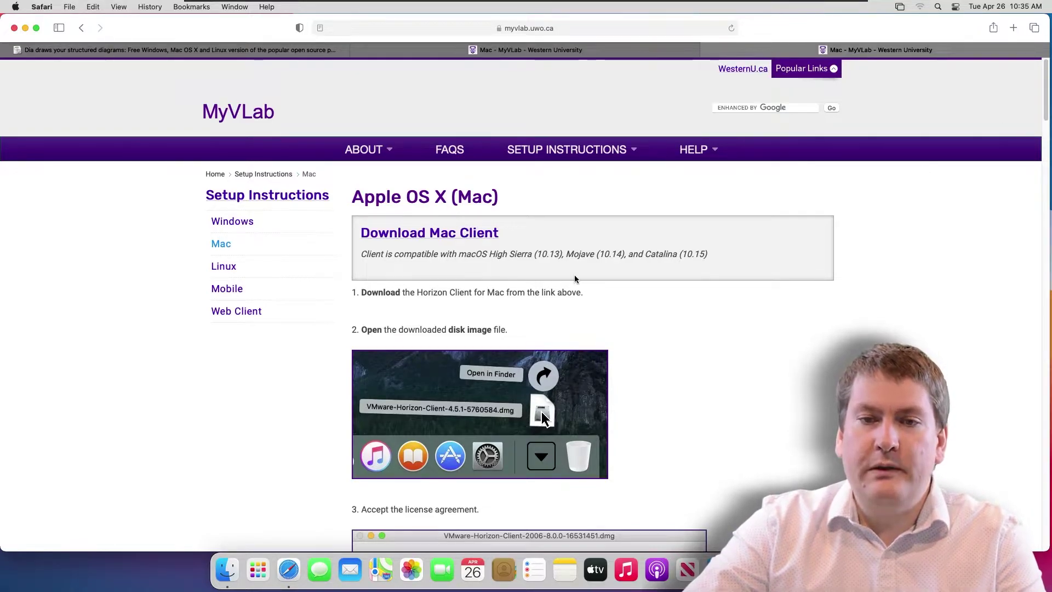
scroll(546, 255, down, 1)
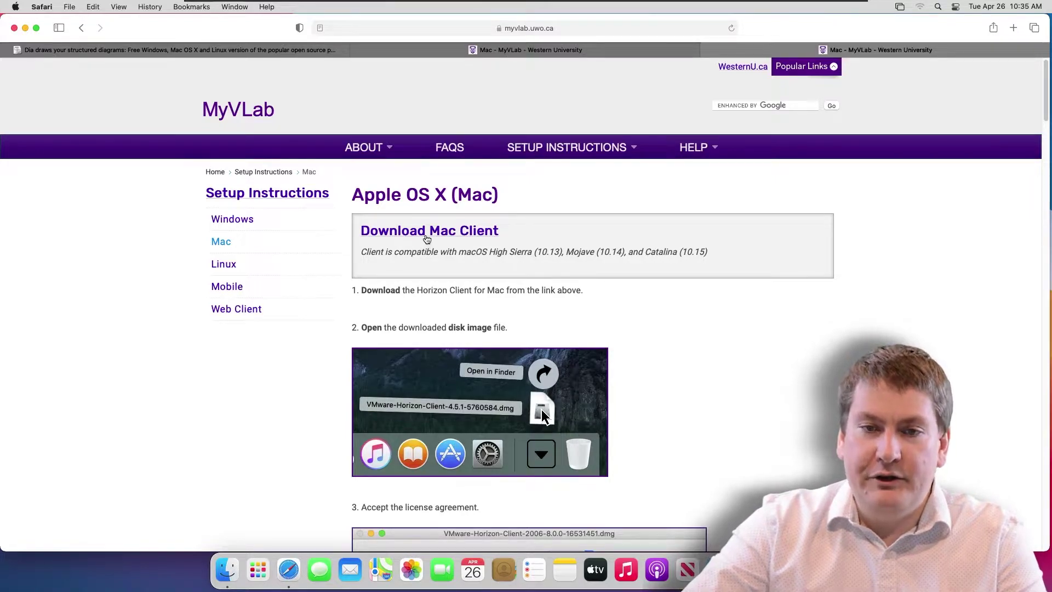
Download VMware-Horizon-Client-2006-8.0.0-16531451.dmg from myvlab.uwo.ca and open it from Downloads
click(437, 234)
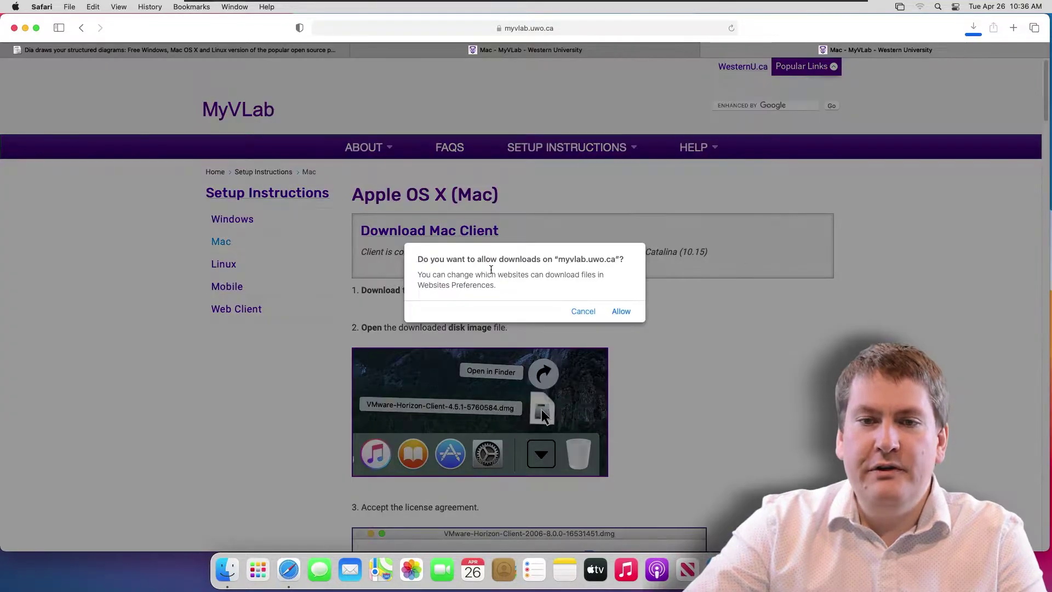
click(621, 312)
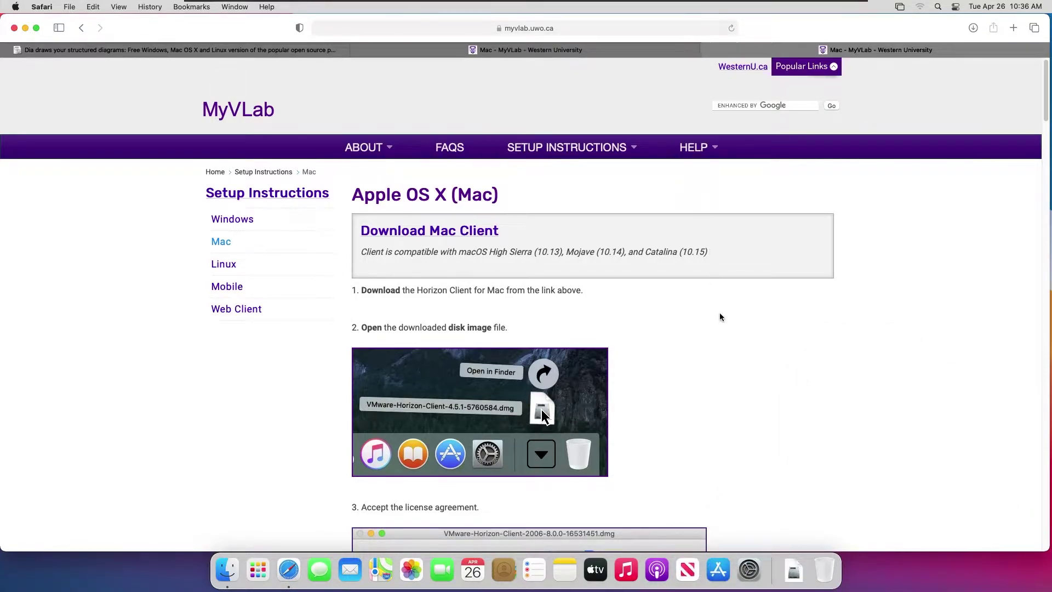
click(793, 573)
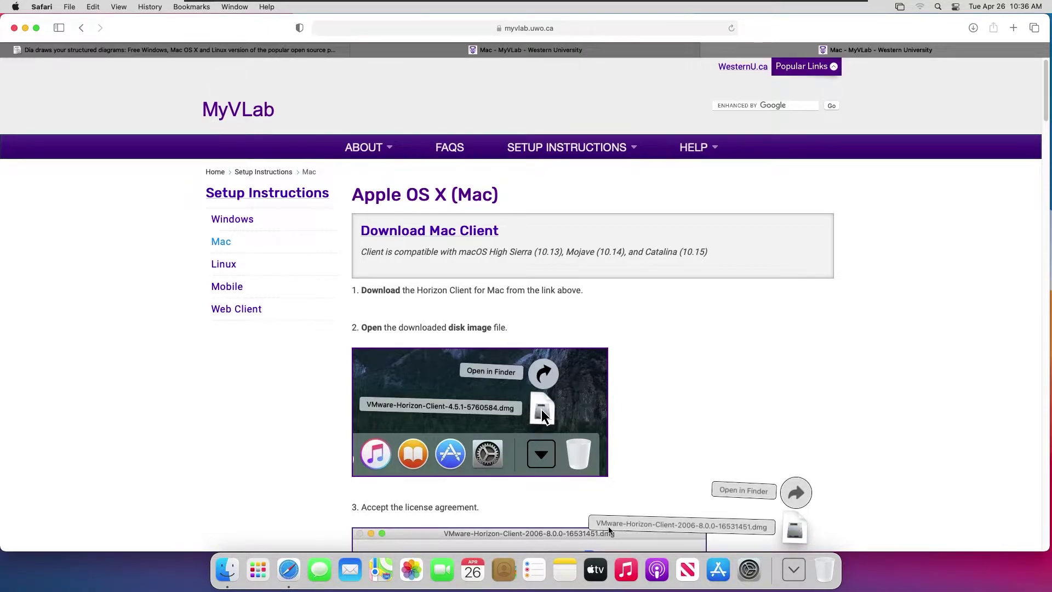
click(796, 529)
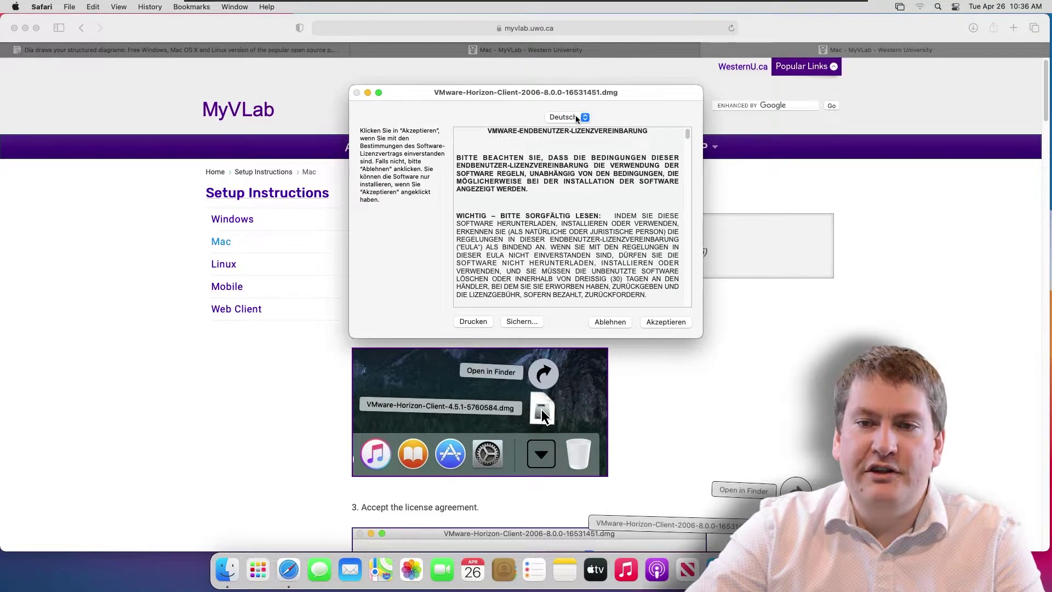
Switch the license agreement from Deutsch to English and agree to it
click(574, 118)
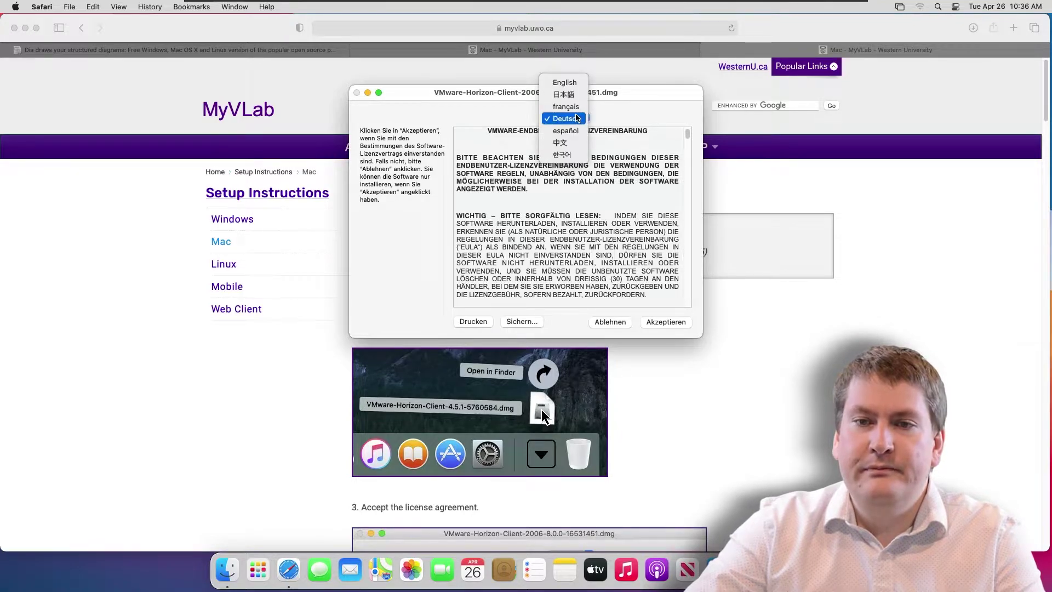
click(565, 83)
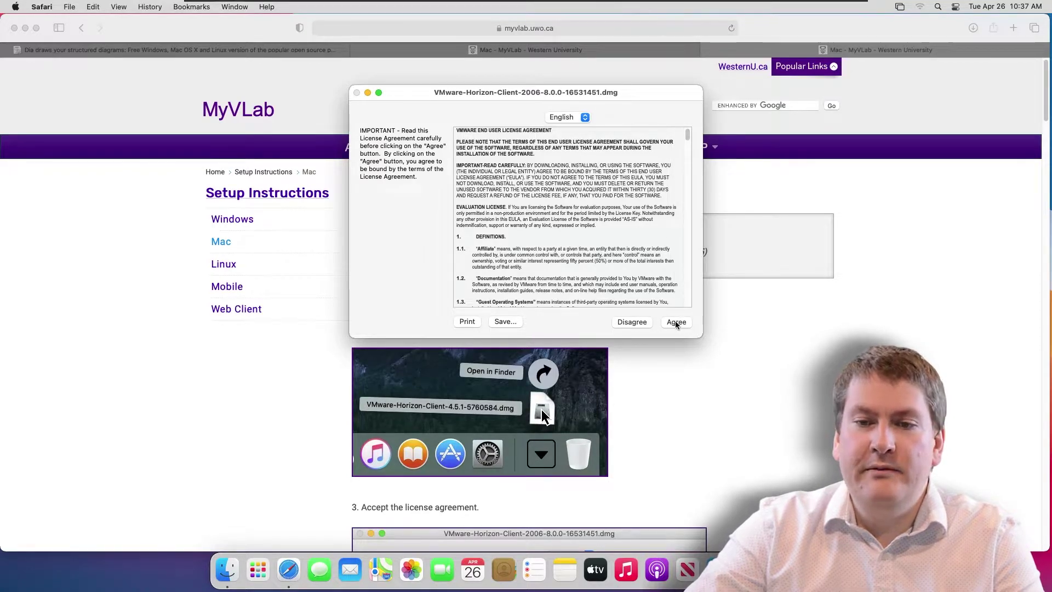
click(676, 323)
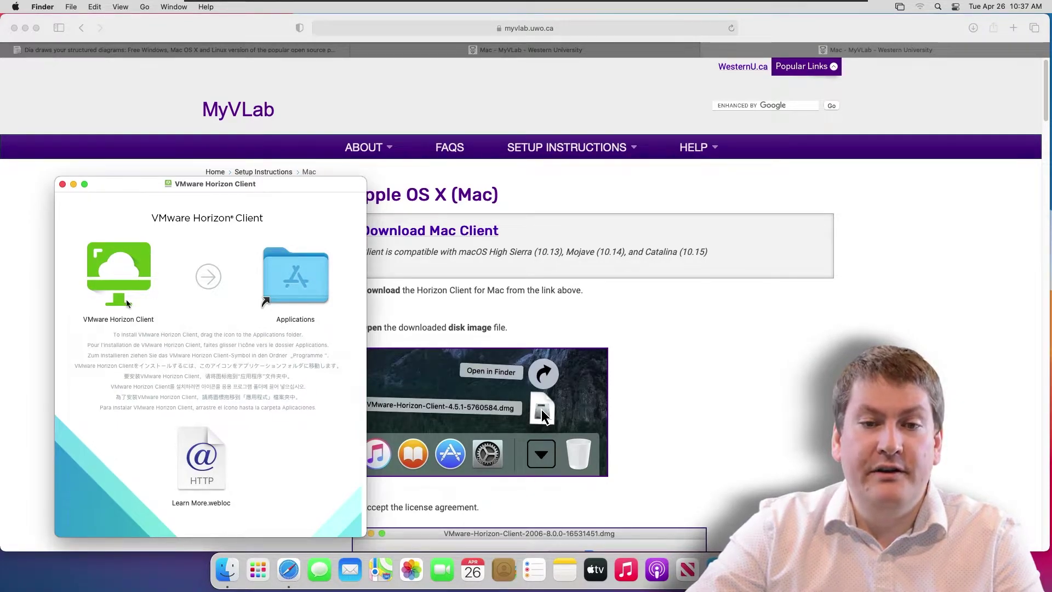
Copy VMware Horizon Client into Applications and close the disk image window
drag(126, 303, 280, 276)
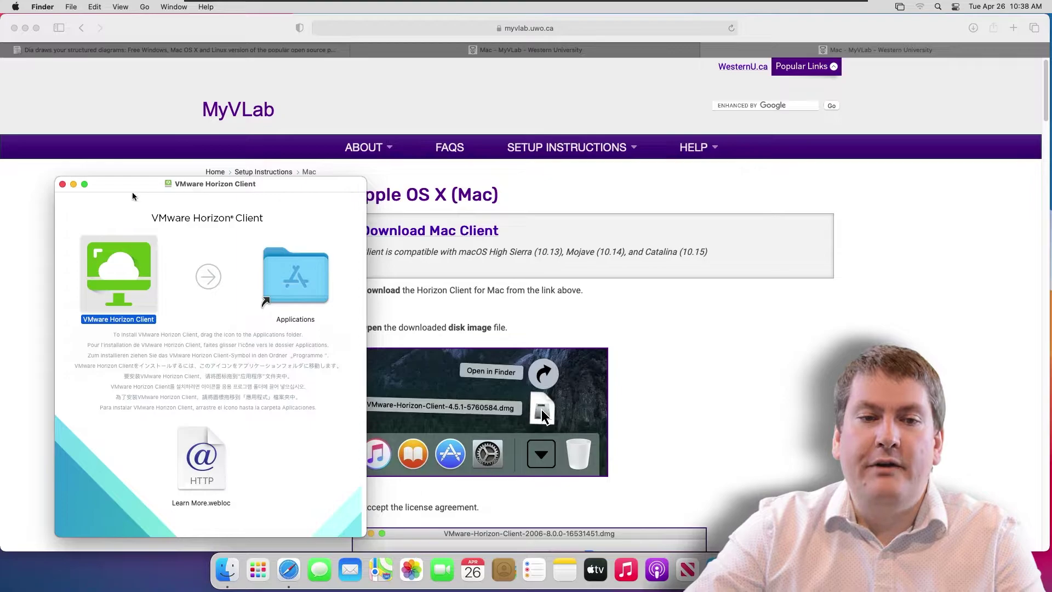
click(63, 184)
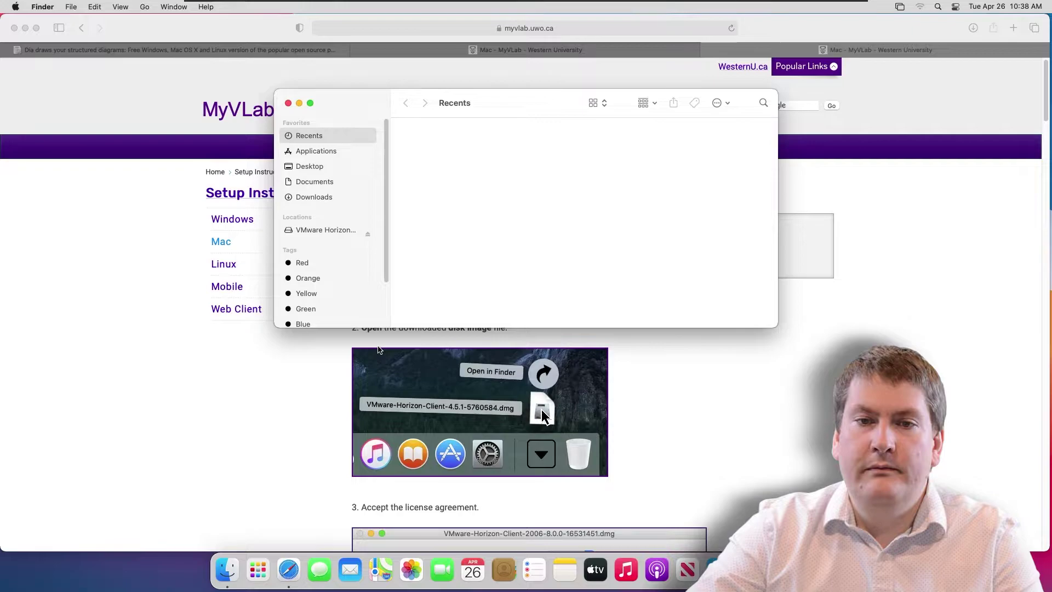
Launch VMware Horizon Client from the Applications folder in Finder
click(317, 153)
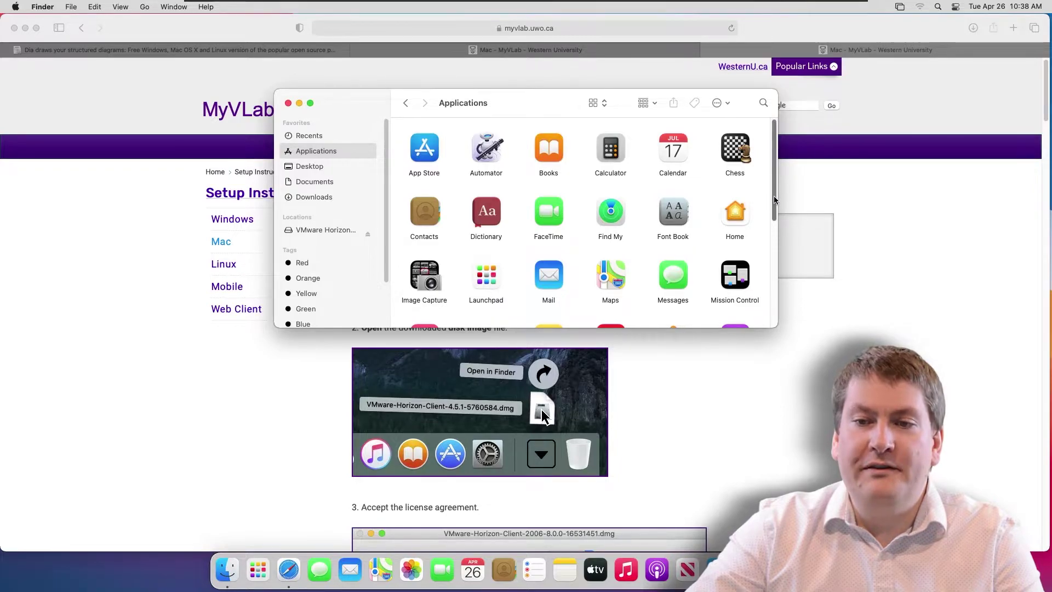
drag(774, 204, 769, 317)
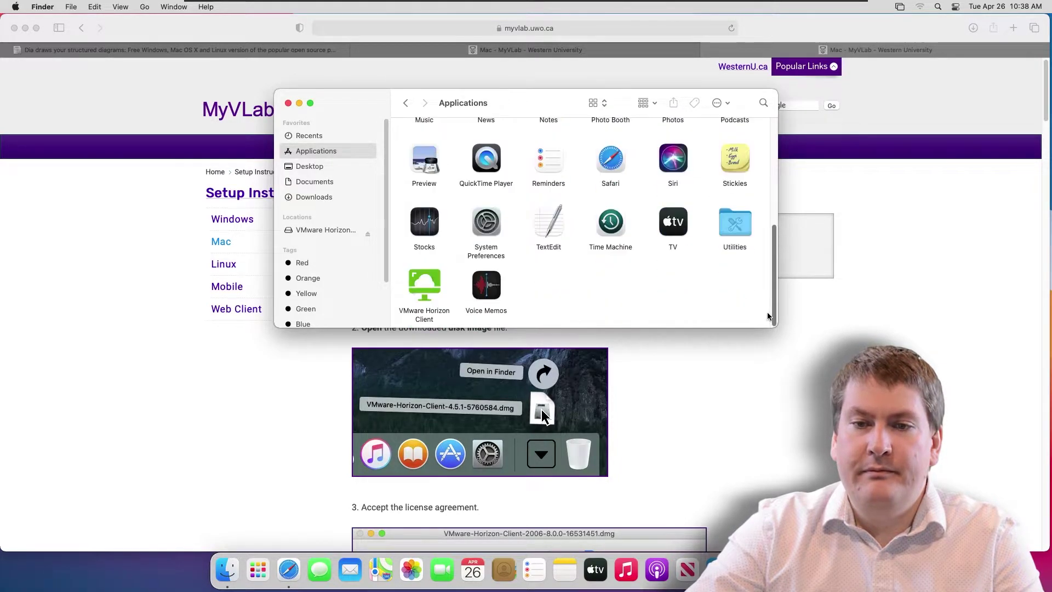
double_click(434, 296)
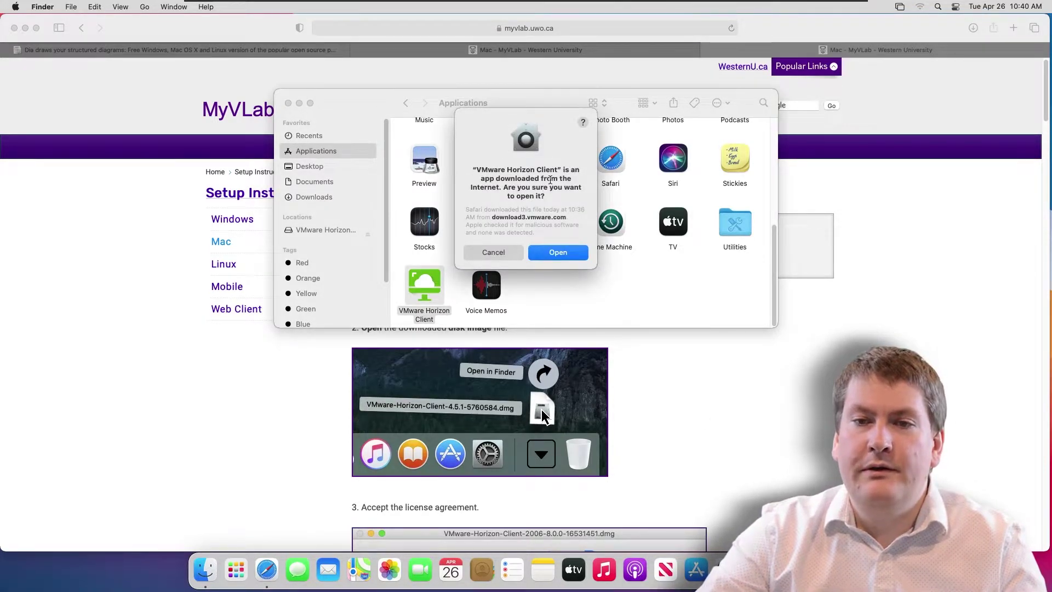
Confirm opening the app, authorize remote USB services with the admin password, and open Accessibility settings
click(557, 254)
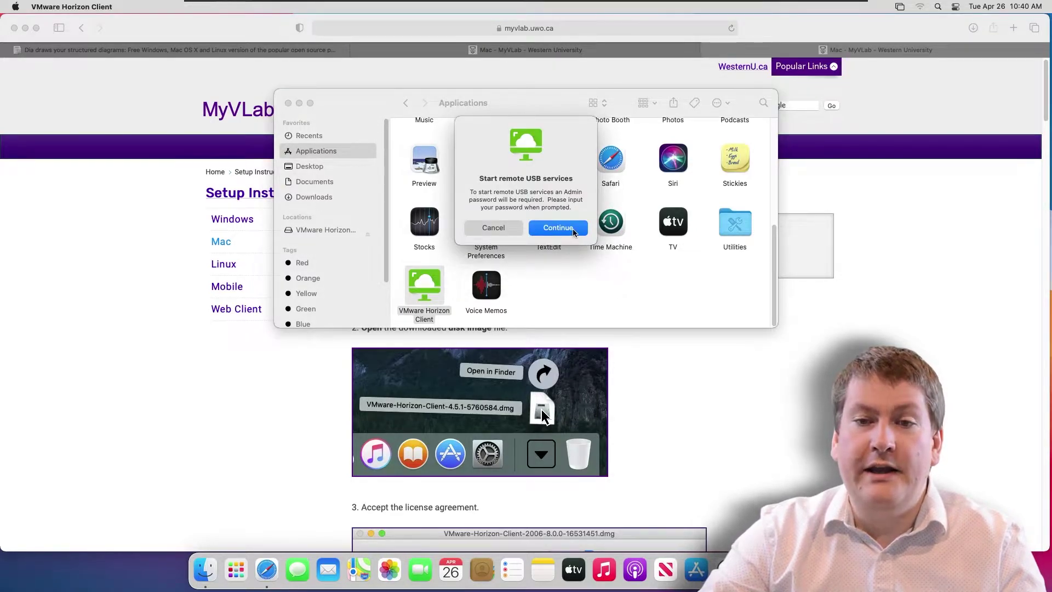
click(570, 230)
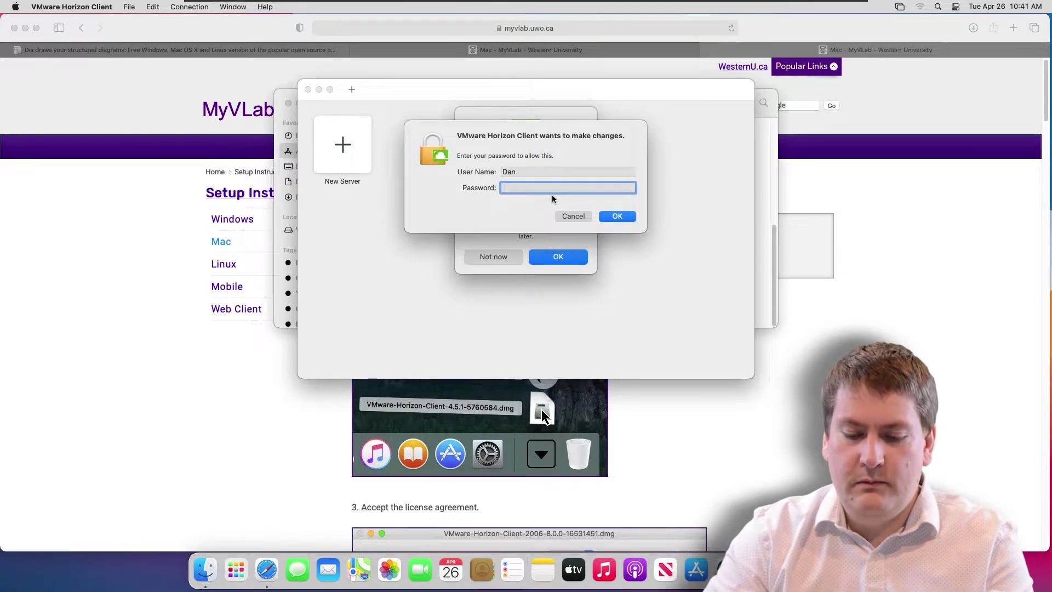
text(•••••••)
key(Return)
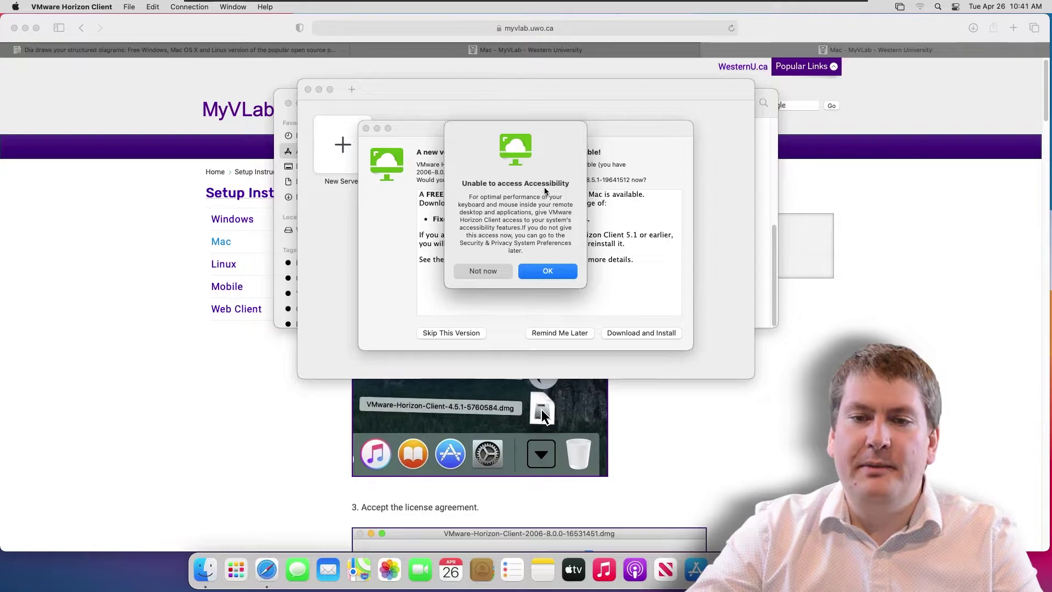
click(545, 272)
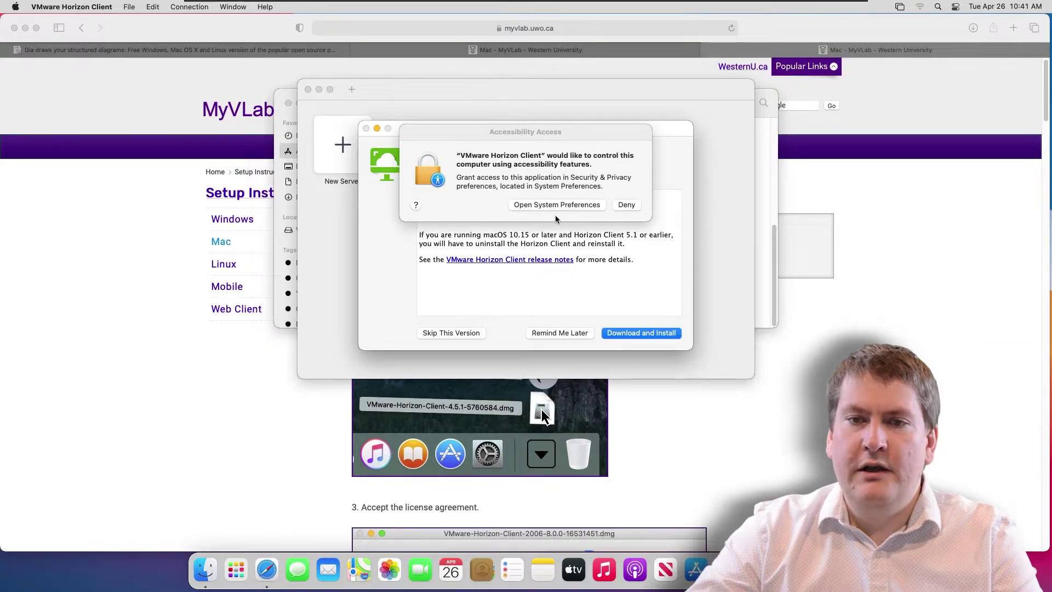
click(553, 206)
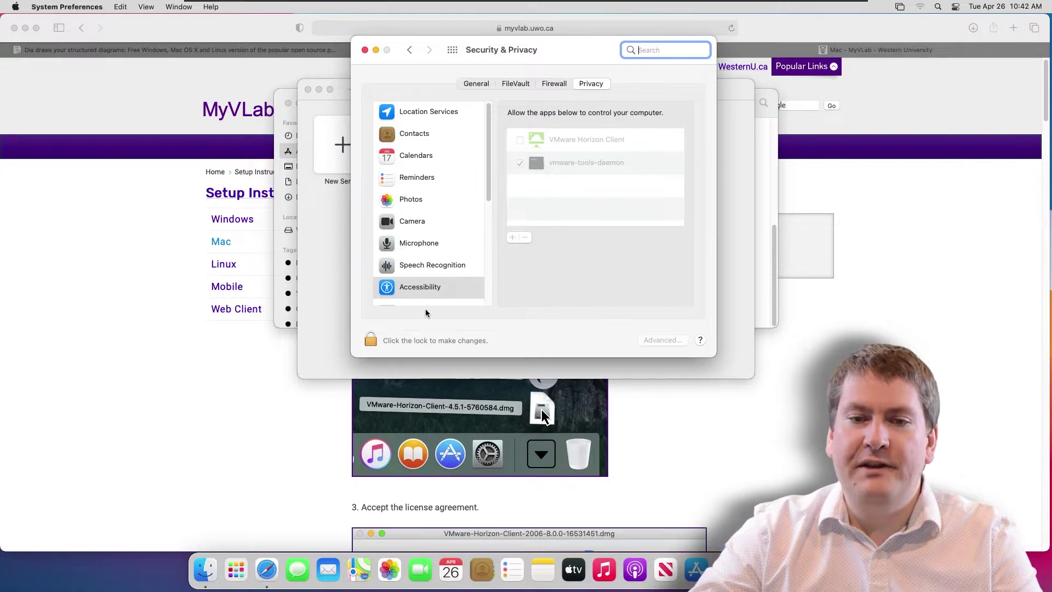
Unlock Security & Privacy with the admin password, tick VMware Horizon Client under Accessibility, and close it
click(370, 340)
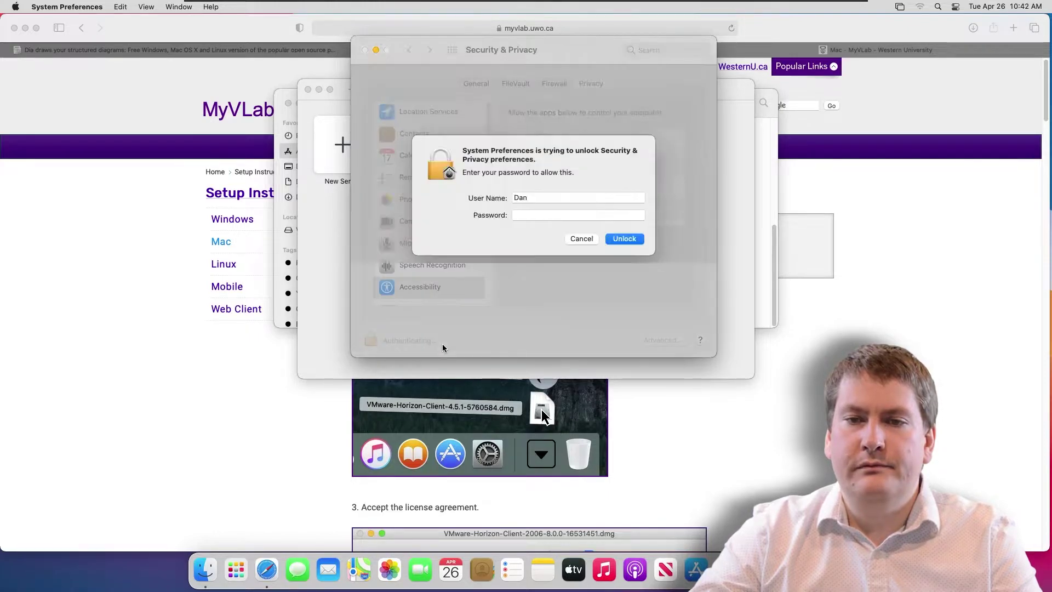
click(543, 217)
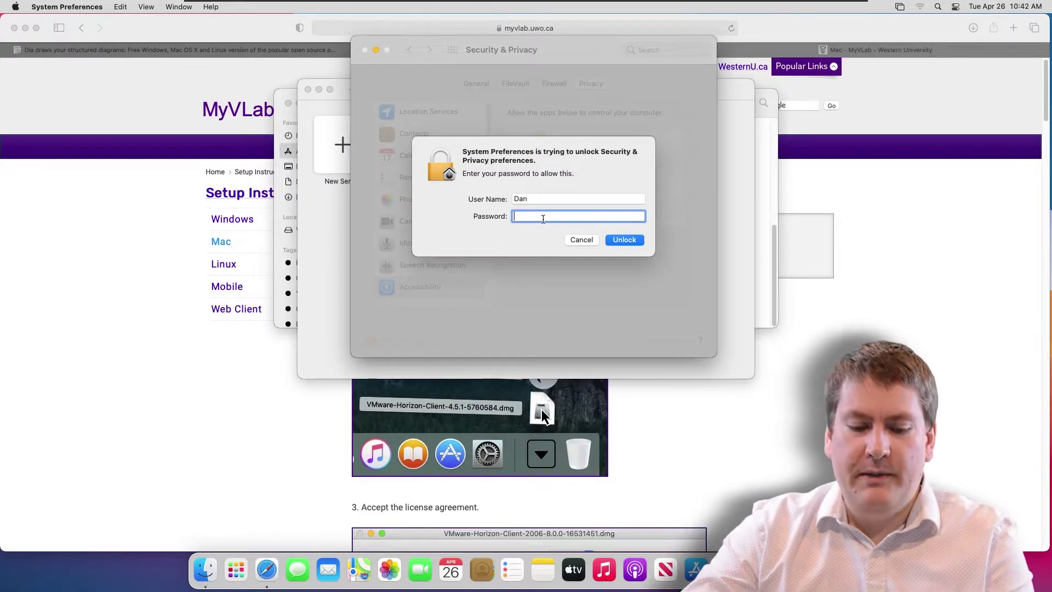
text(•••••••)
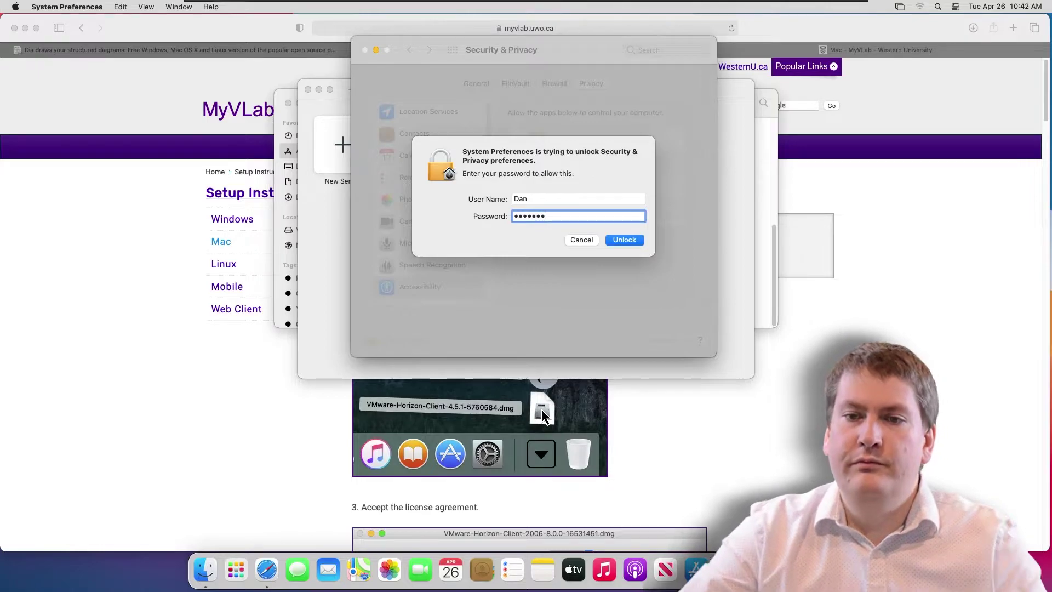
click(624, 241)
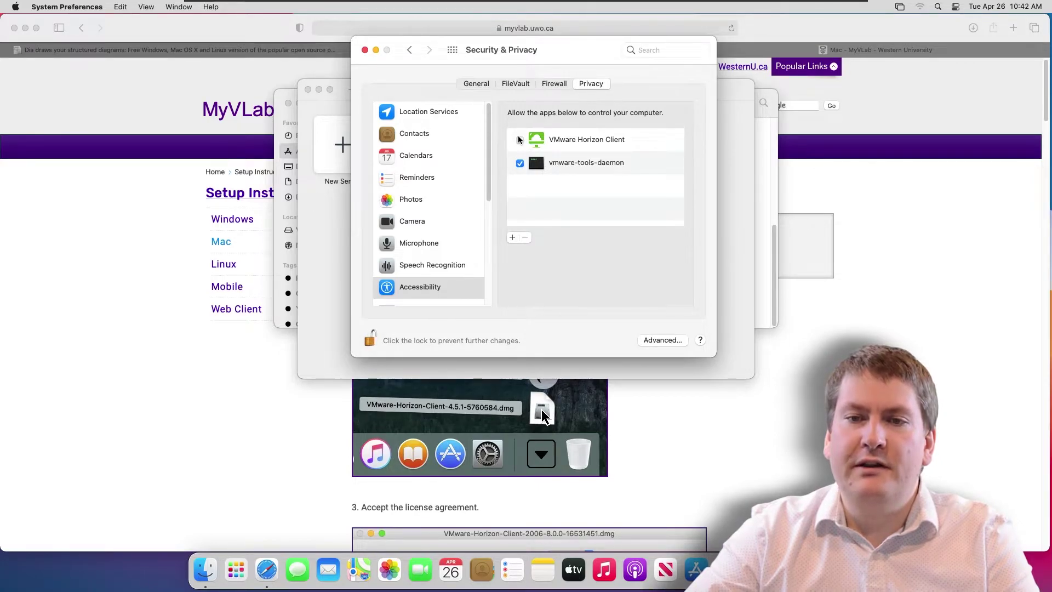
click(519, 140)
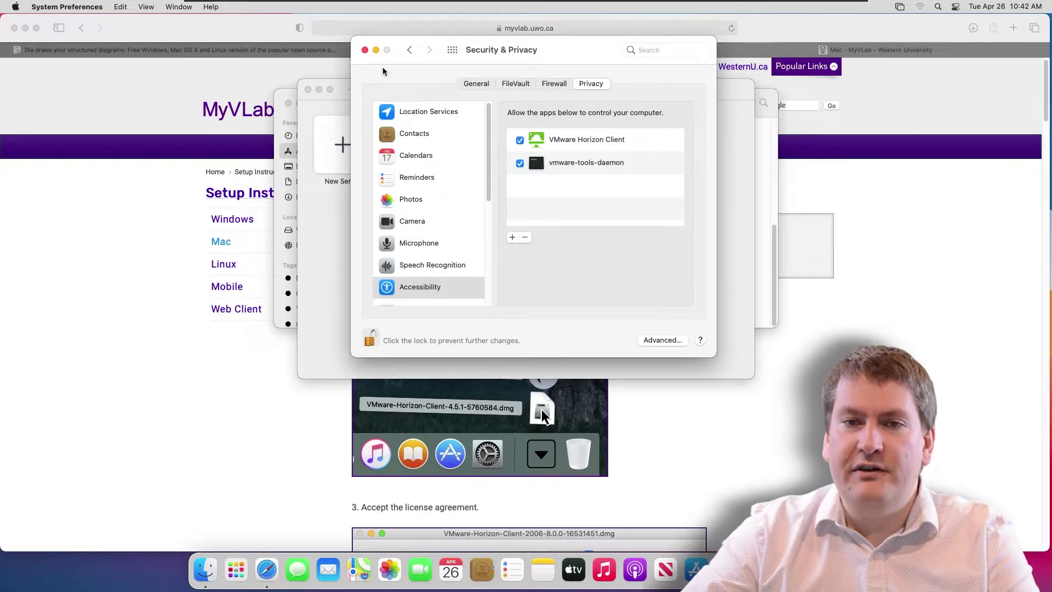
click(365, 50)
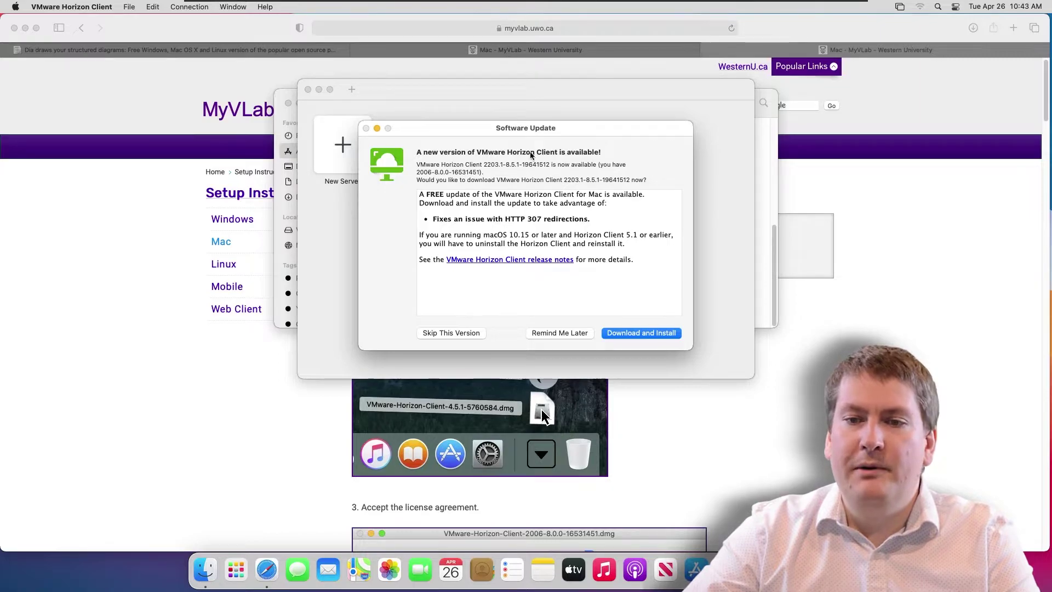
Skip the 2203.1-8.5.1 client update and bring the MyVLab instructions in Safari to front
click(467, 334)
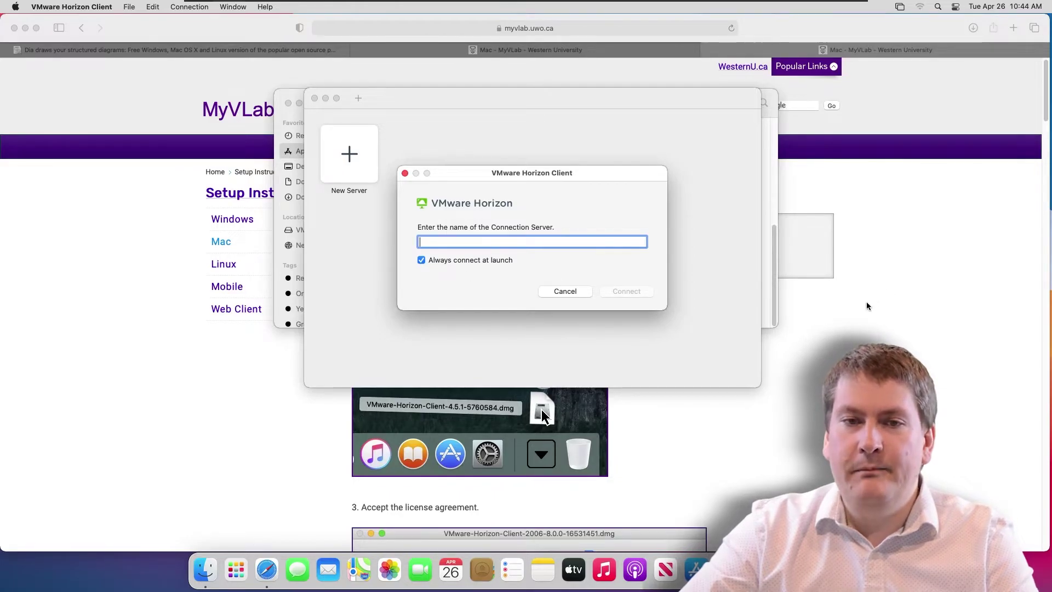
click(340, 182)
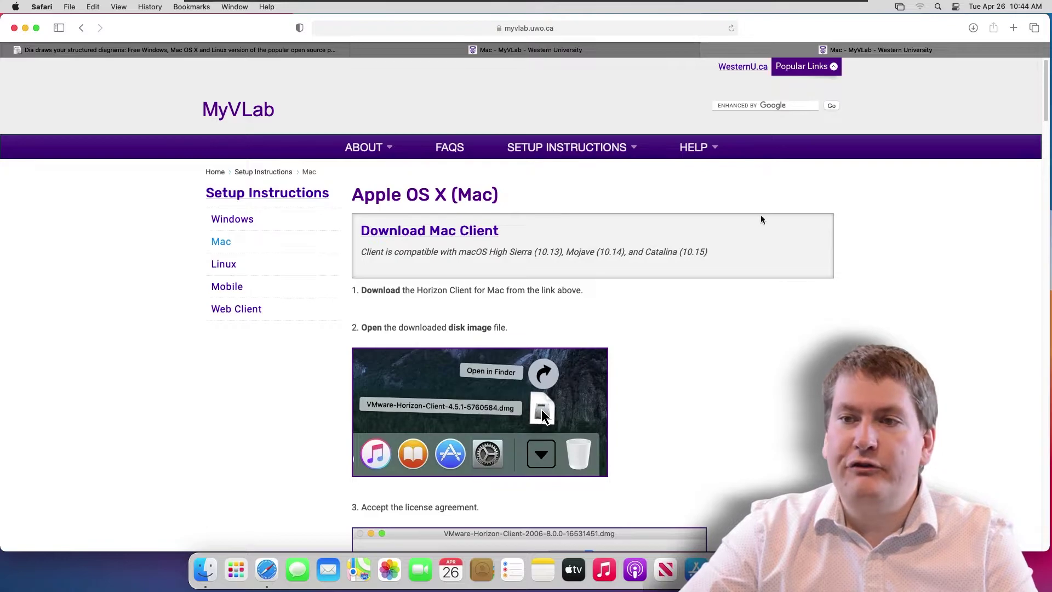
Copy the server address myvlab.vdi.uwo.ca from step 8 of the instructions
scroll(818, 211, down, 5)
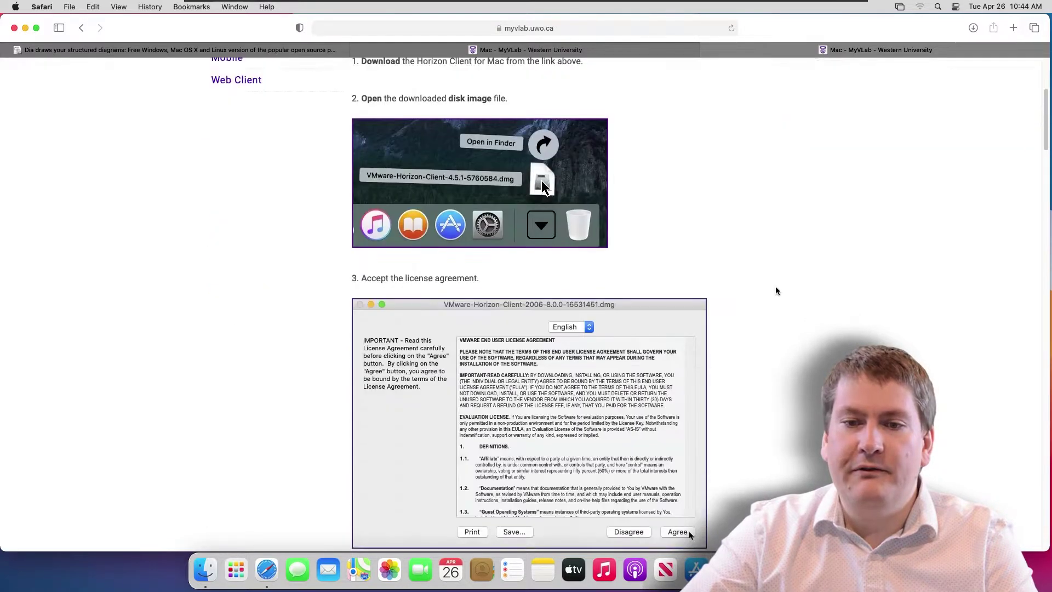
scroll(767, 282, down, 8)
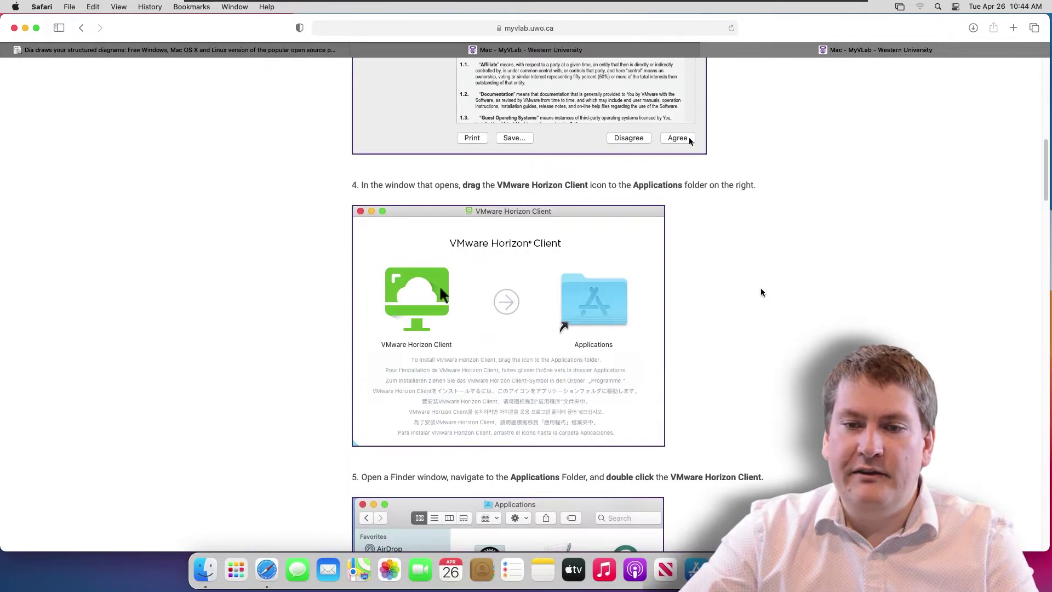
scroll(741, 307, down, 4)
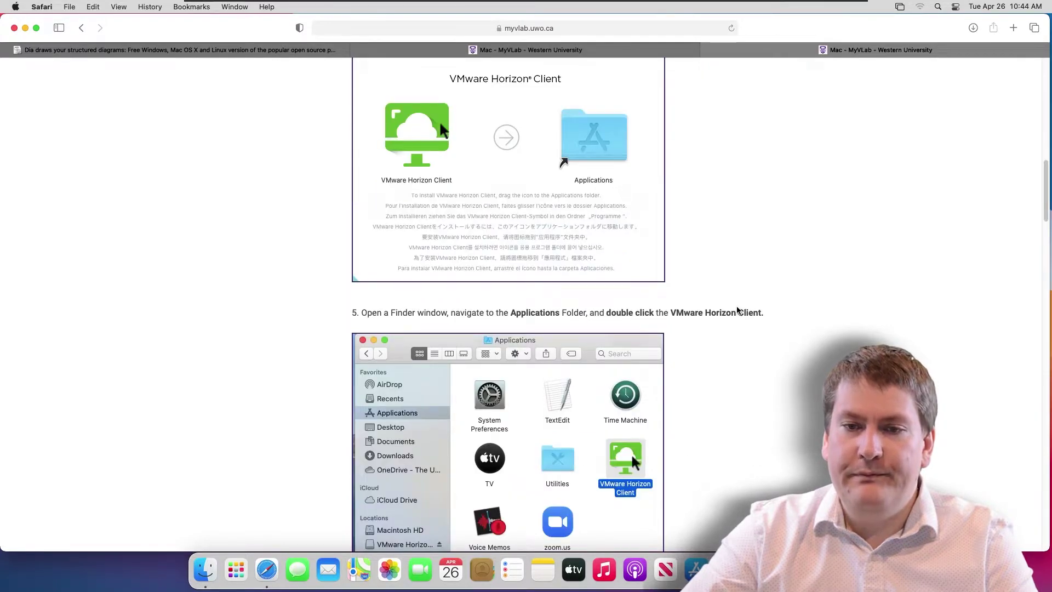
scroll(737, 310, down, 20)
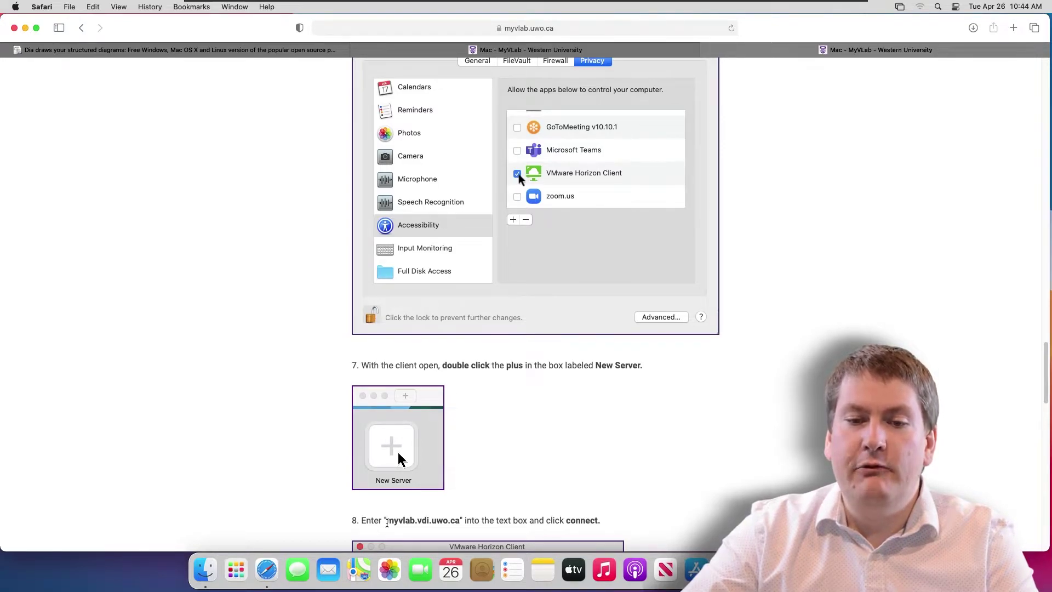
drag(387, 522, 459, 517)
key(cmd+c)
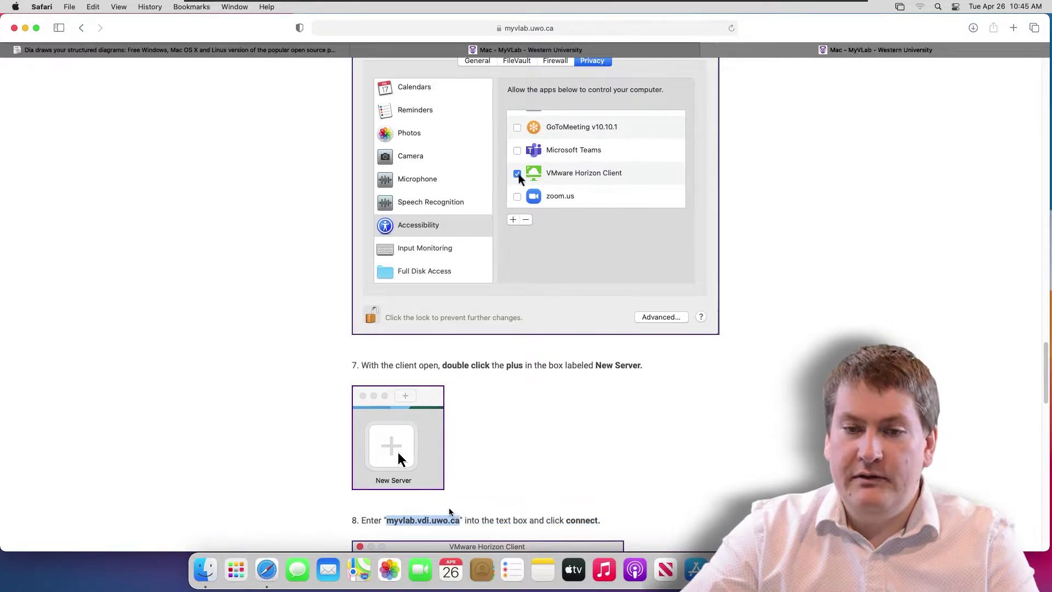
right_click(435, 521)
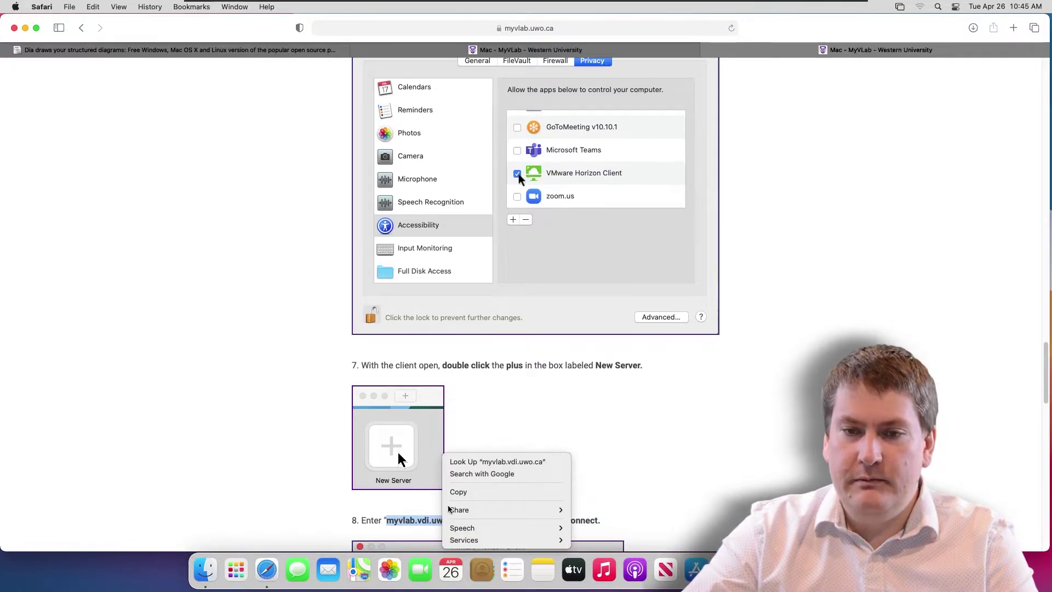
click(462, 492)
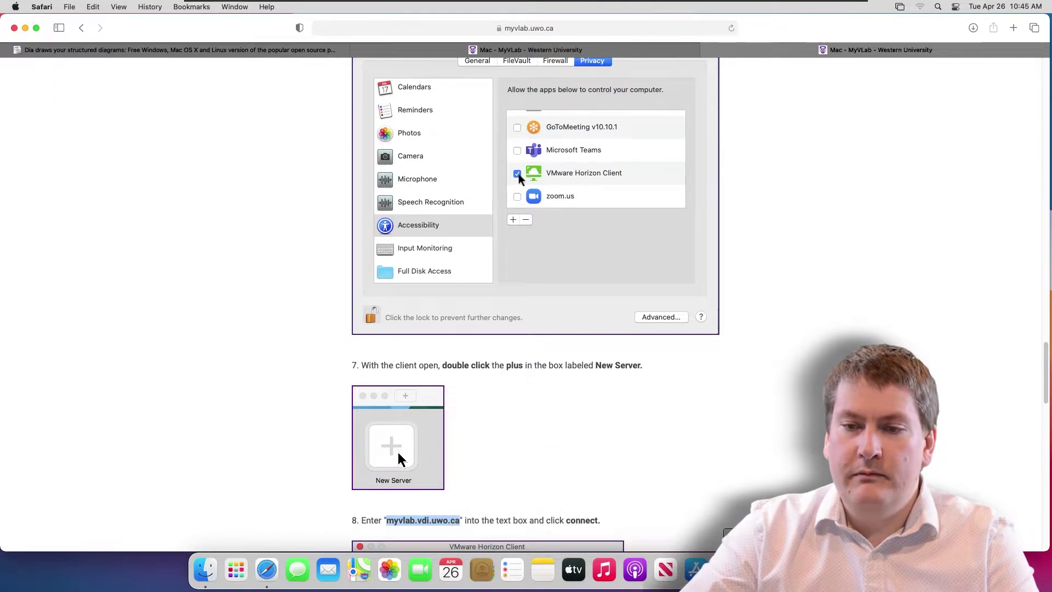
Paste myvlab.vdi.uwo.ca as the server address and connect to it
right_click(566, 243)
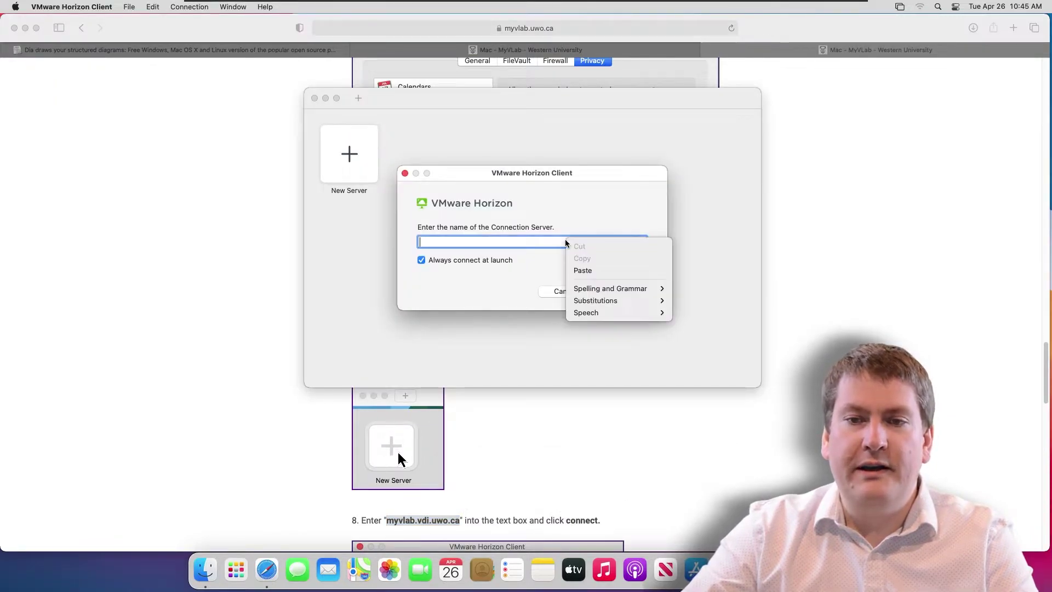
click(582, 270)
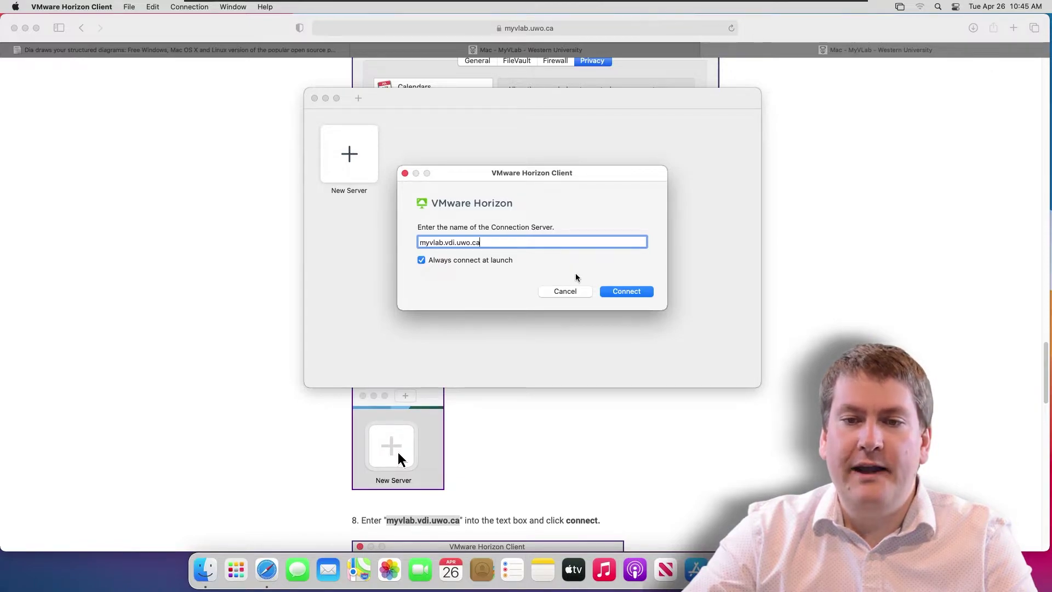
click(625, 292)
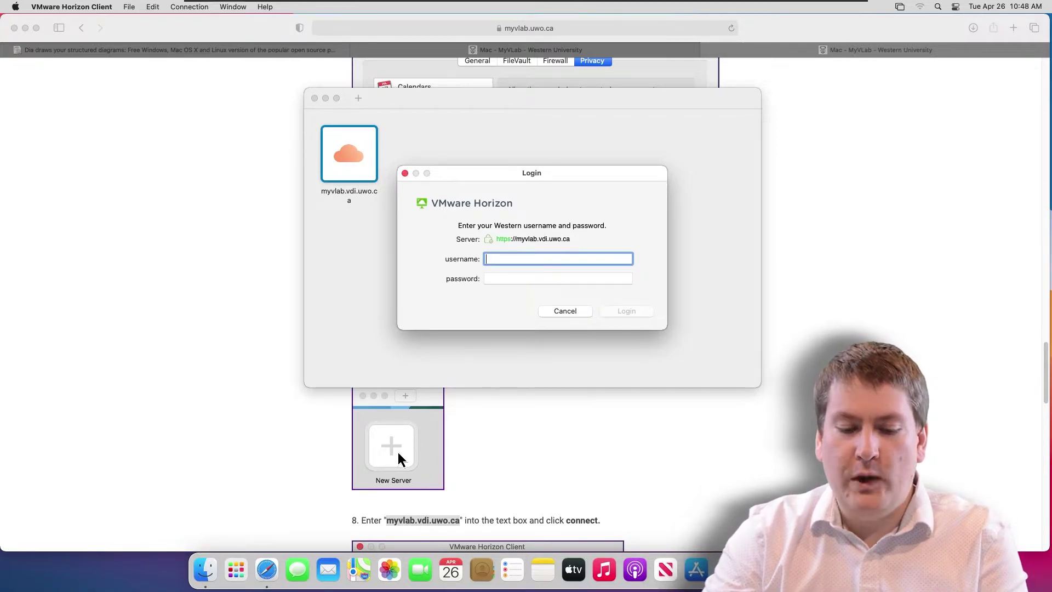
Enter the Western username and password in the Login dialog and log in
text(dservos5)
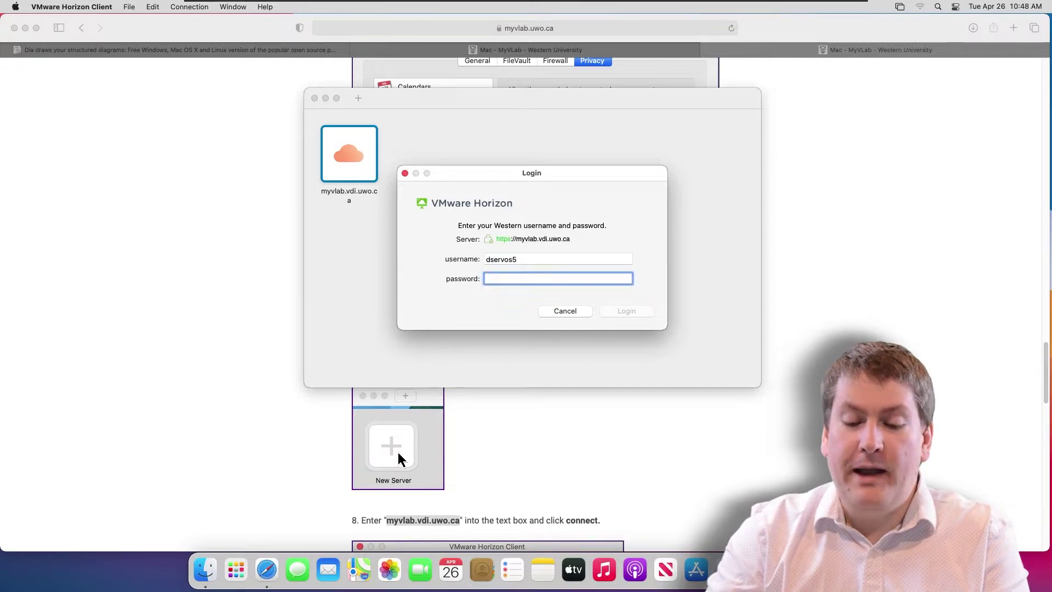
text(•••)
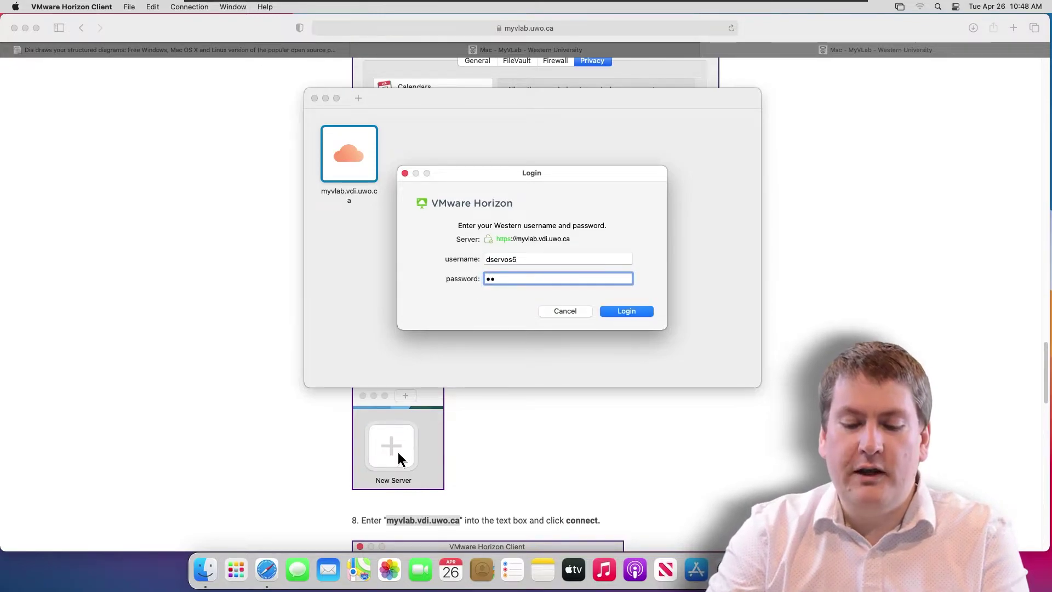
text(•)
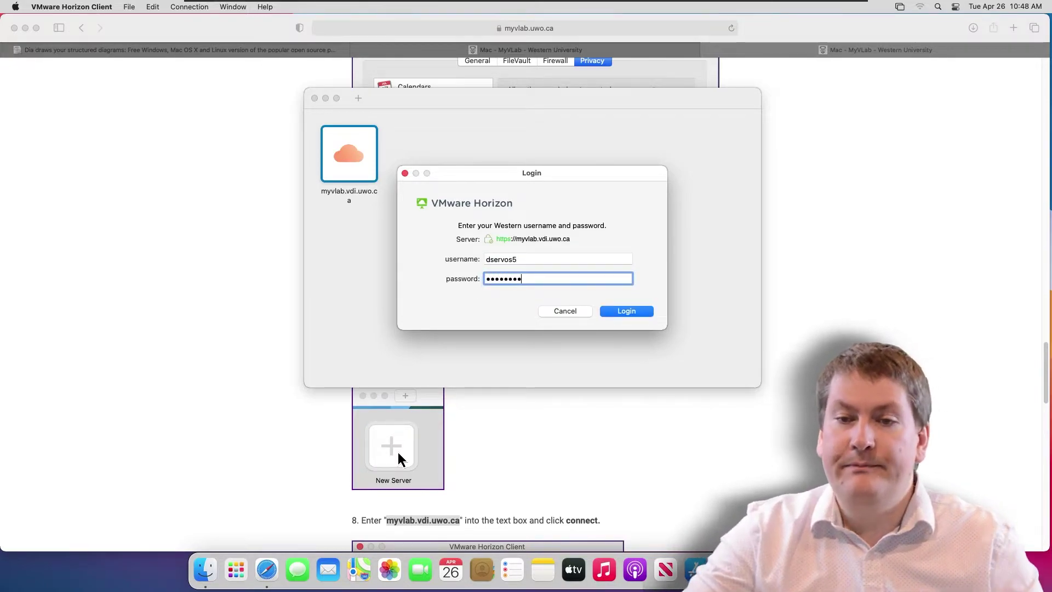
click(627, 312)
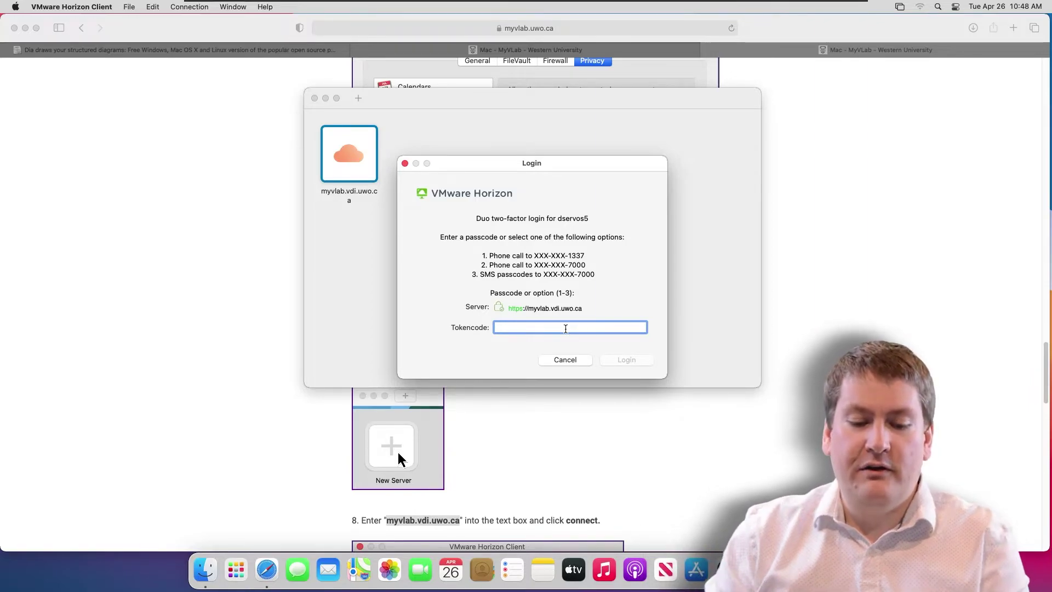
Enter 1 in the Duo Tokencode field to request a phone call, and log in
text(1)
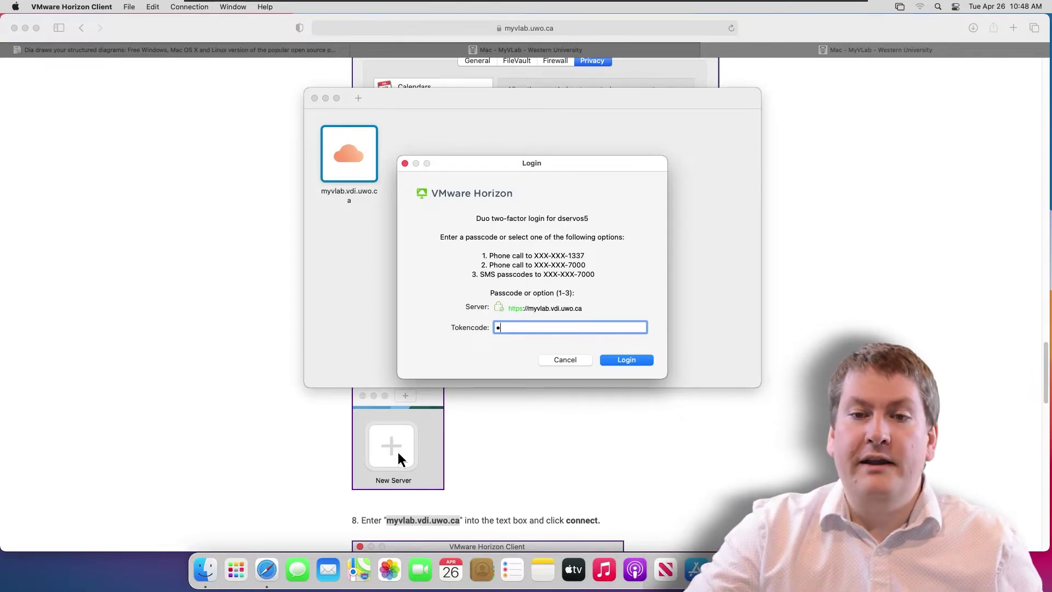
click(623, 360)
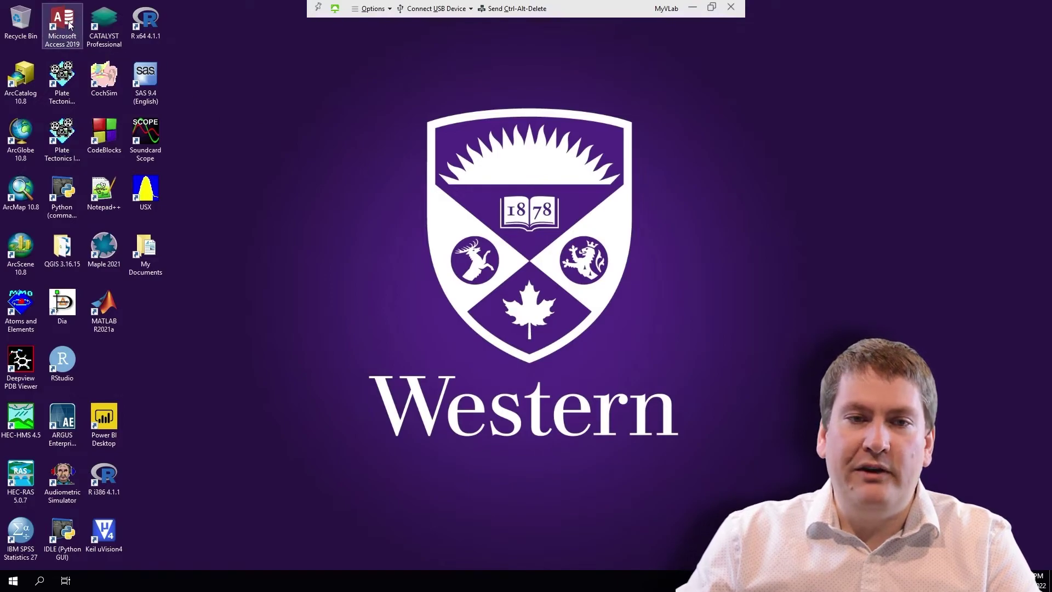
Move the Access 2019 shortcut, search Start for 'access', then dismiss the results
drag(70, 25, 379, 176)
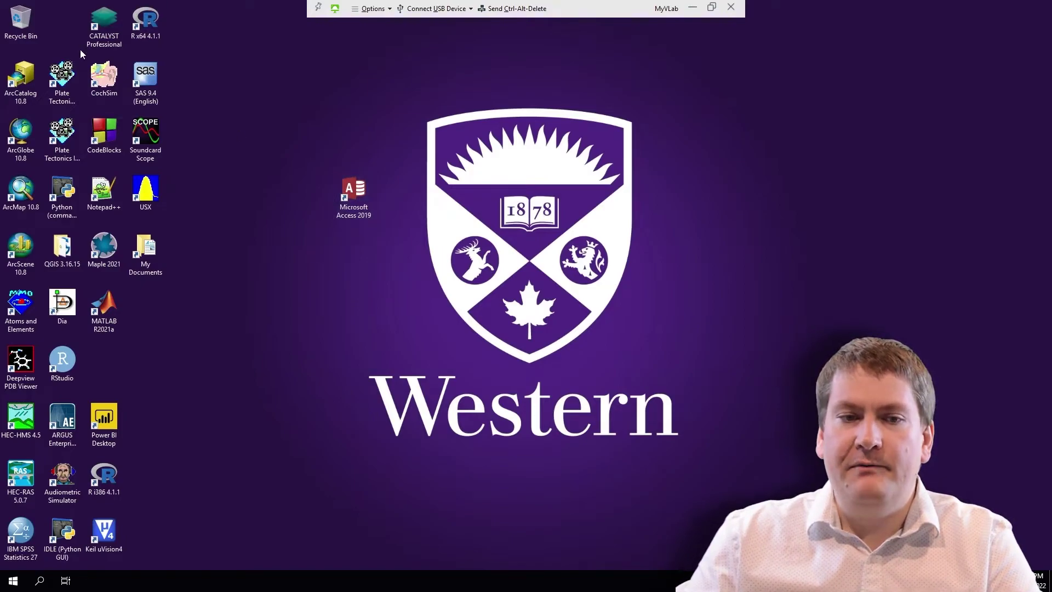
click(14, 584)
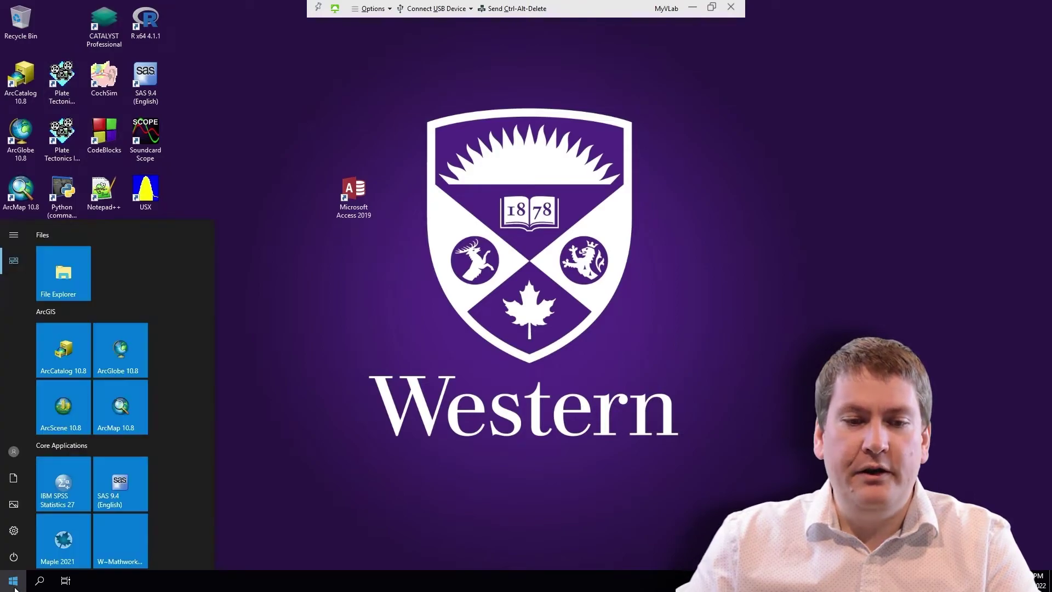
text(access)
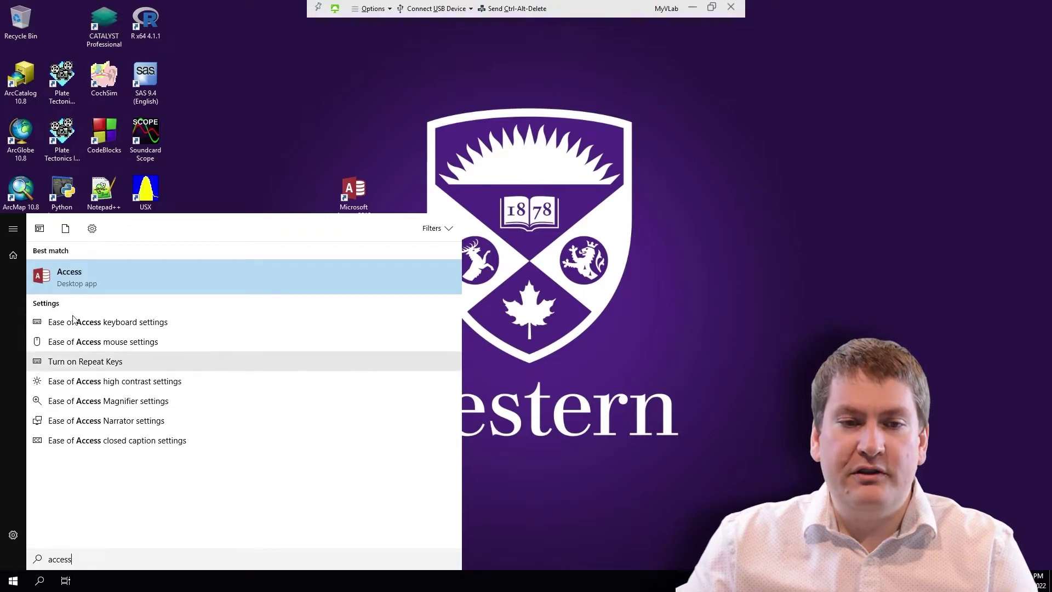
click(462, 173)
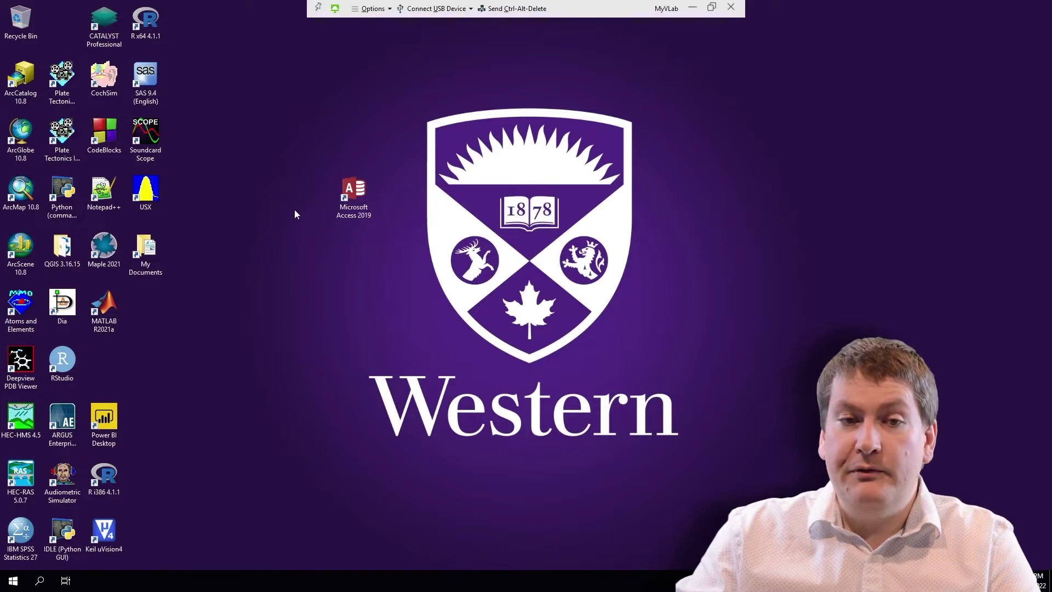
Open Documents, check the MyFiles (H:) drive from This PC, and return to This PC
double_click(154, 250)
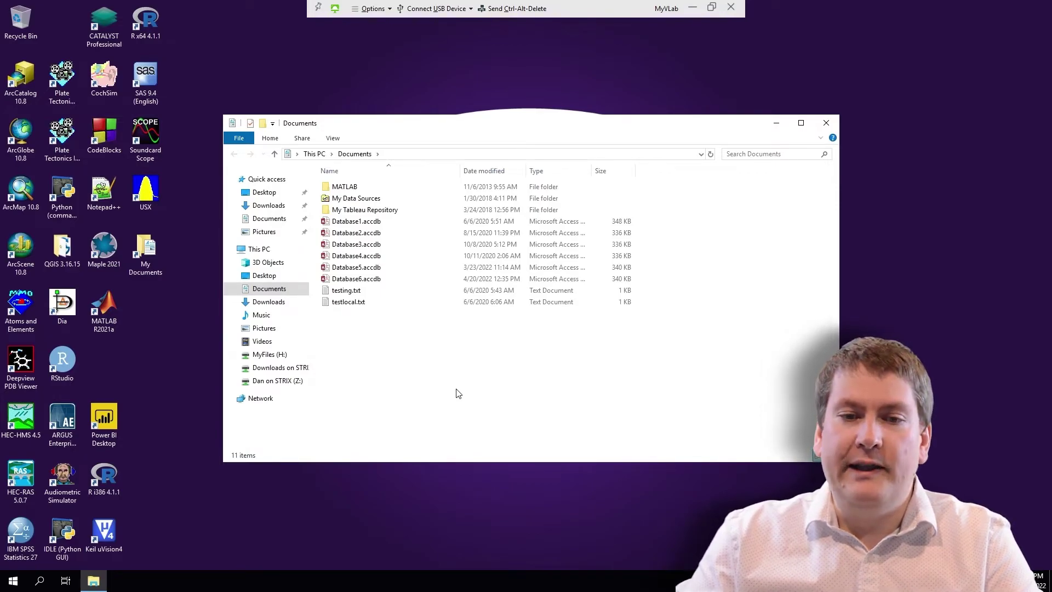
click(274, 250)
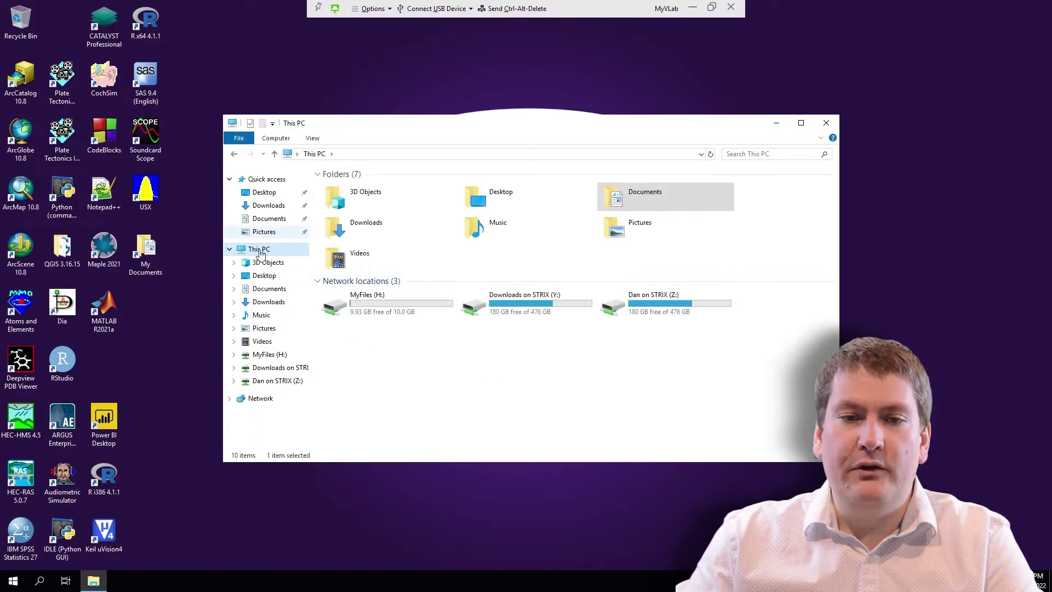
double_click(383, 319)
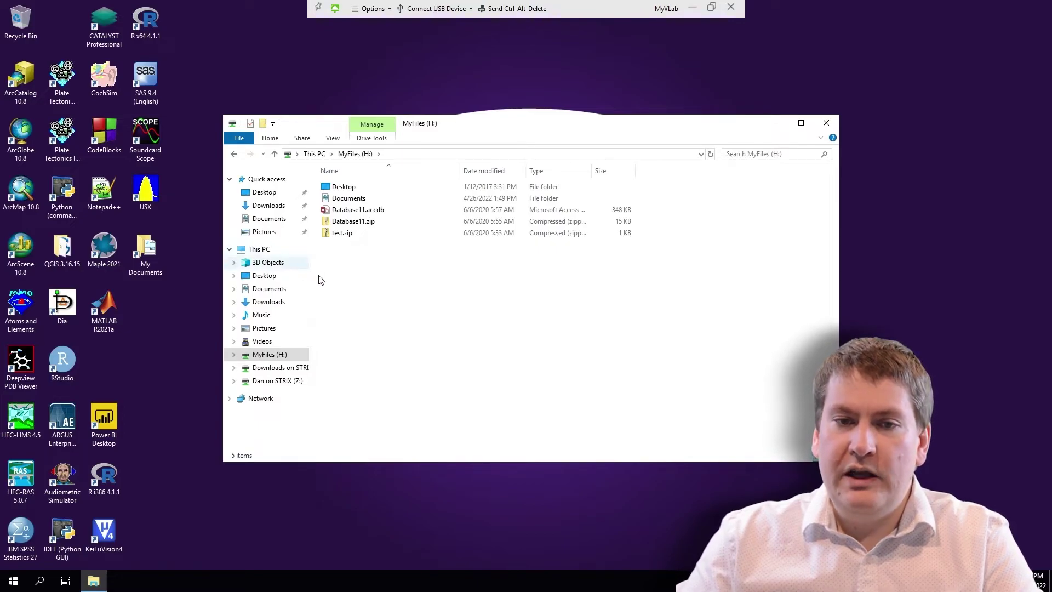
click(260, 250)
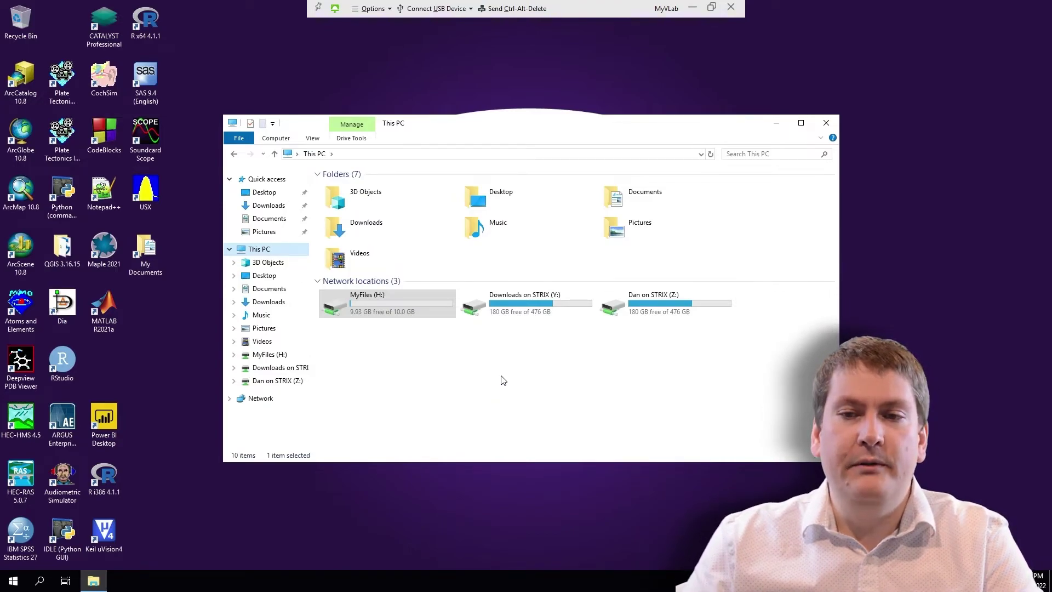
In Documents, copy Database1.accdb through Database6.accdb, then return to This PC
double_click(641, 202)
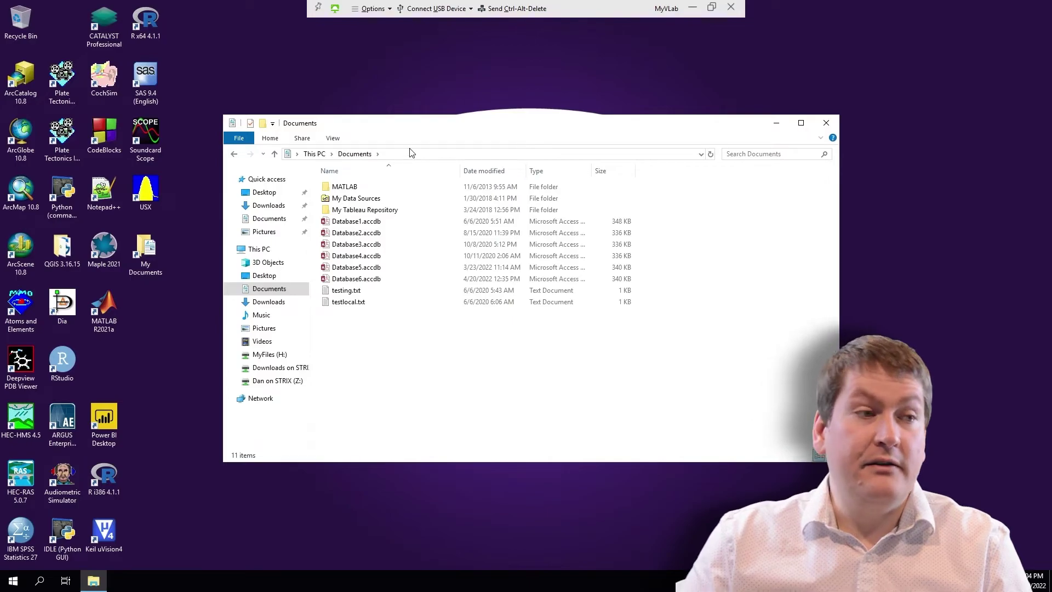
click(381, 279)
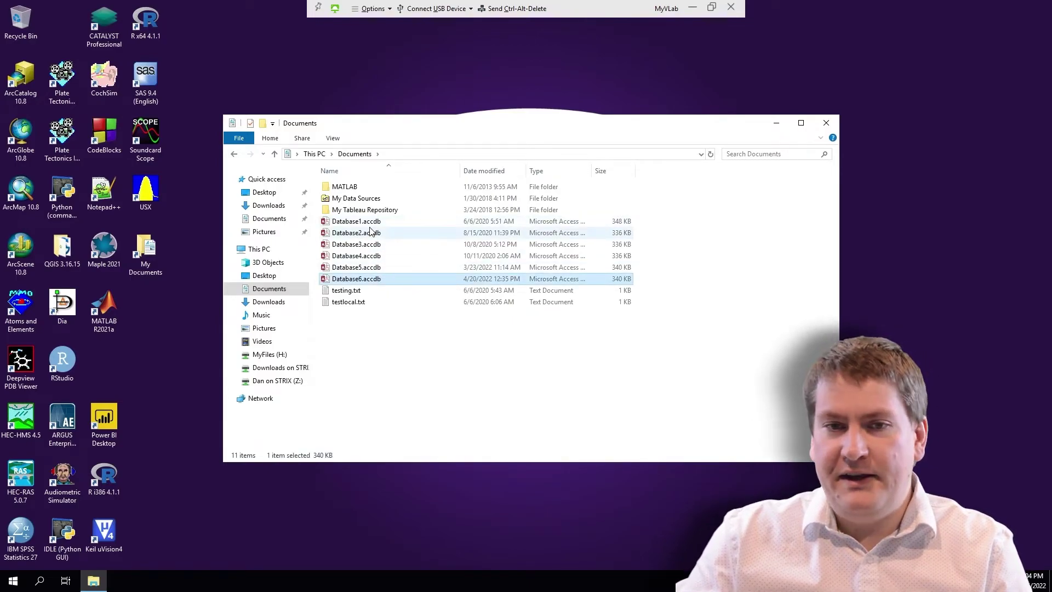
shift+click(371, 223)
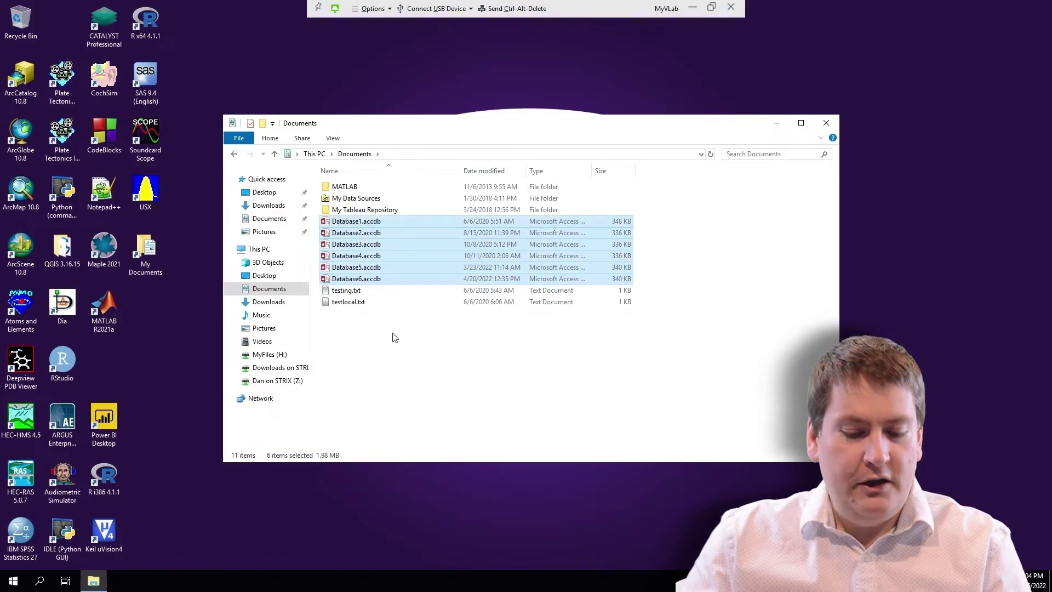
right_click(397, 243)
click(363, 329)
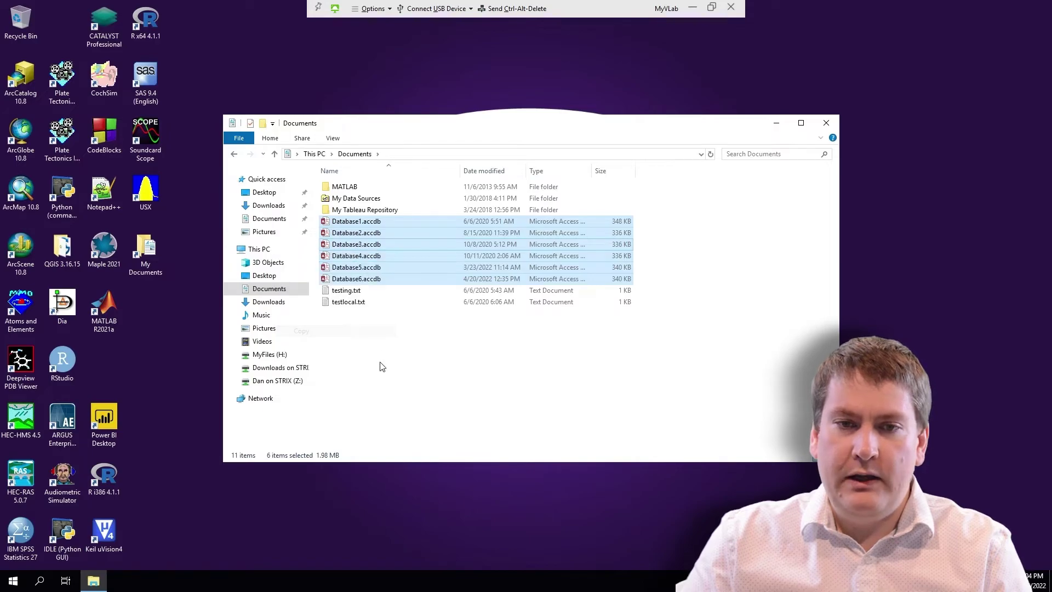
click(260, 251)
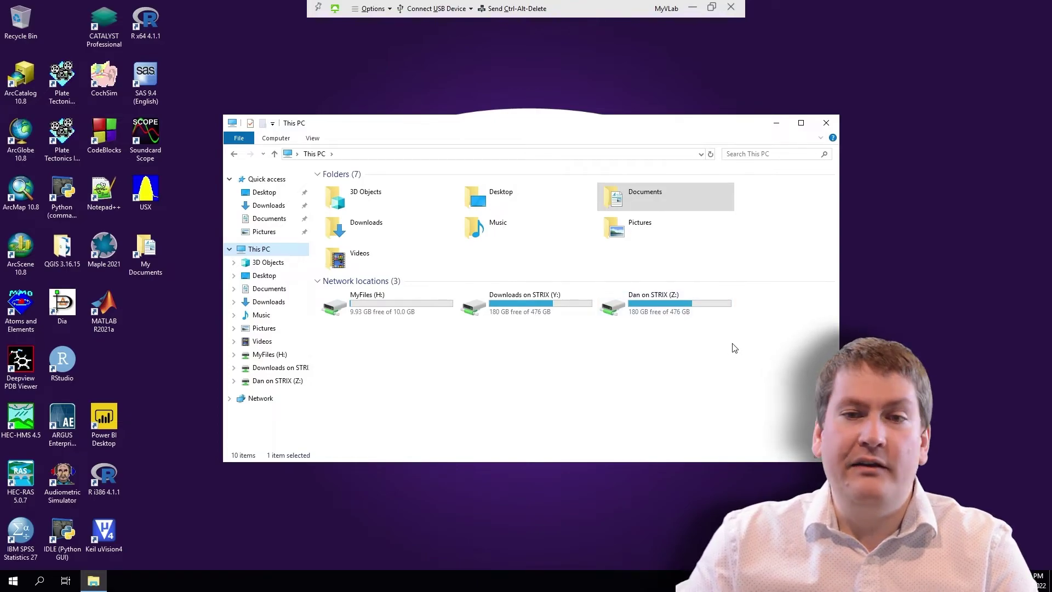
Paste the six Access databases into Documents on the STRIX (Z:) drive
double_click(667, 308)
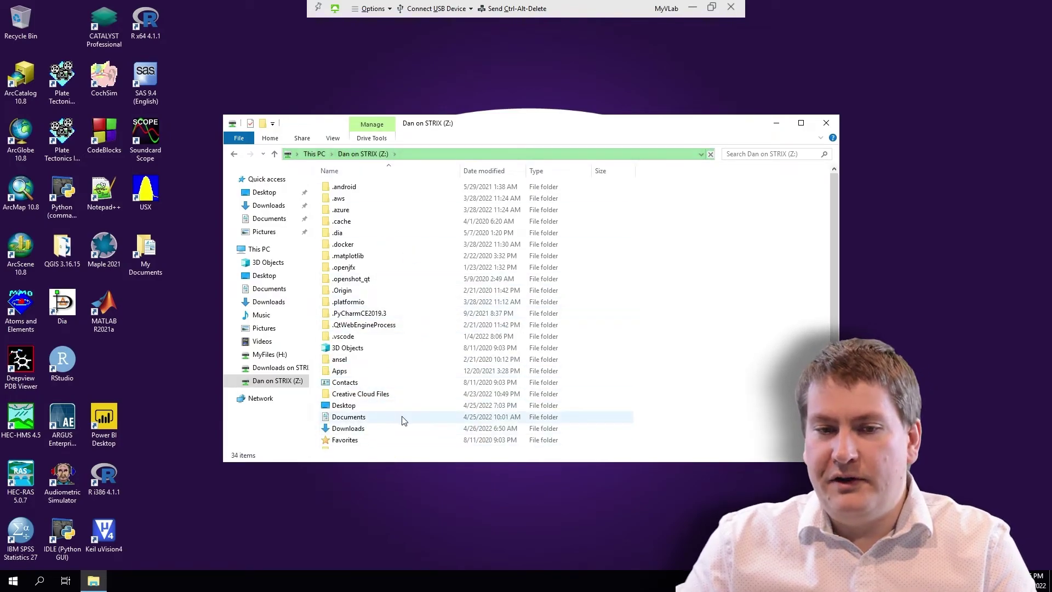
double_click(362, 421)
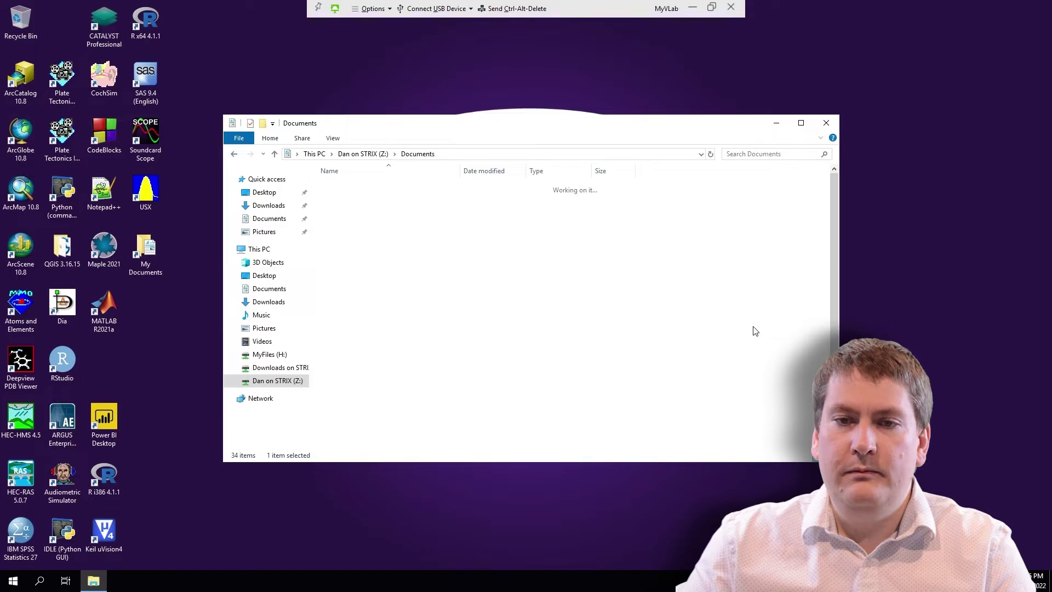
right_click(789, 402)
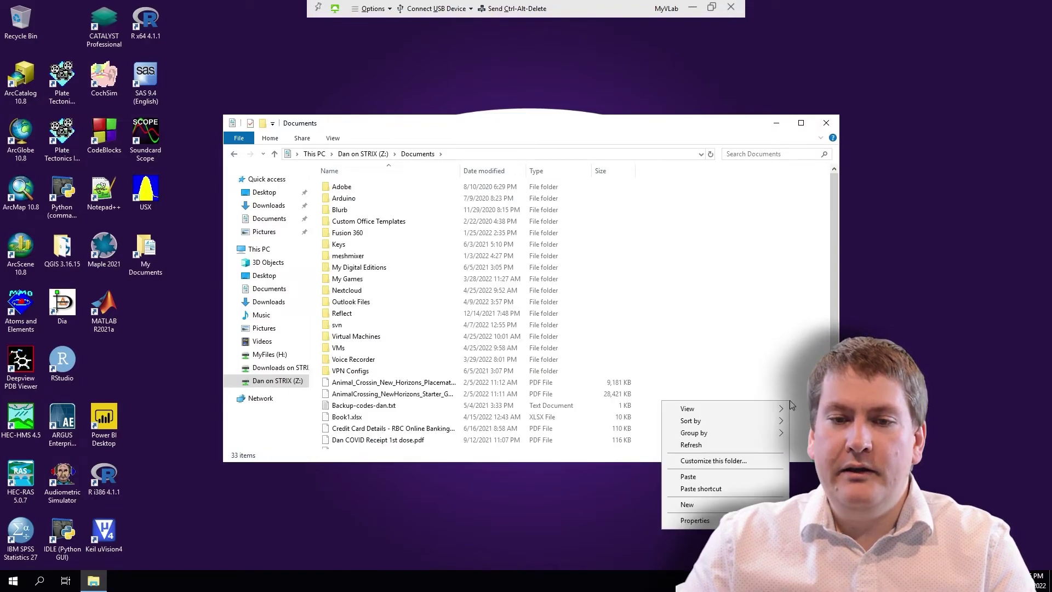
click(719, 477)
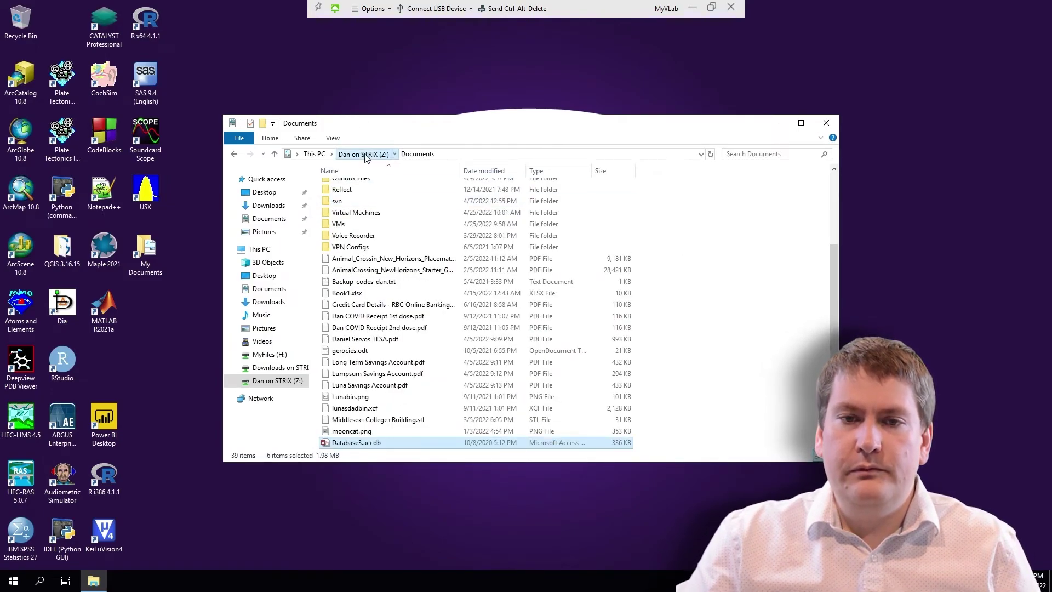
Return Explorer to This PC and open Share Folders from the Horizon Options menu
click(274, 153)
click(275, 154)
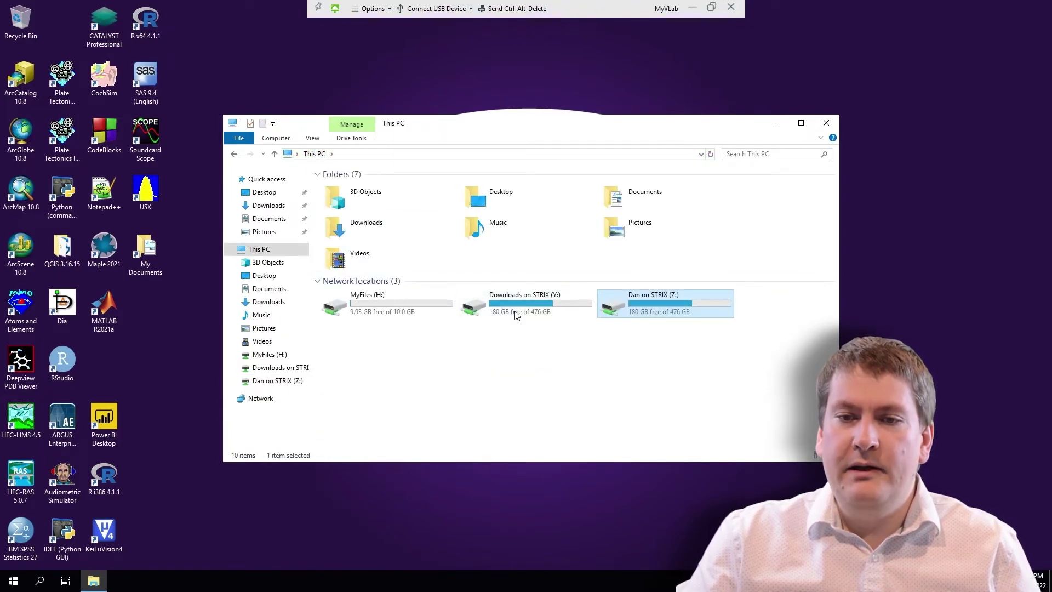
click(419, 351)
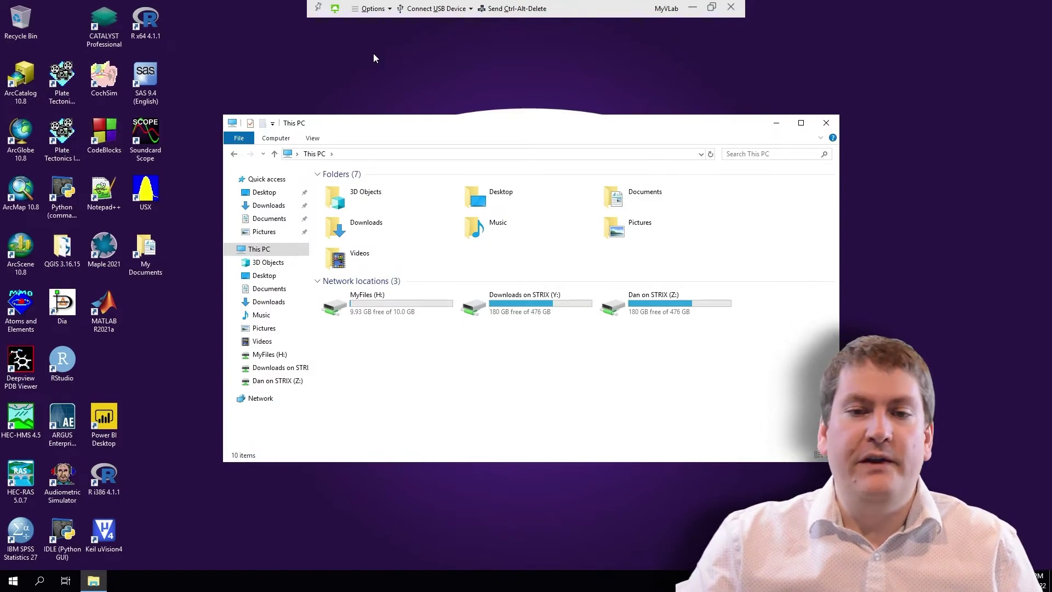
click(370, 11)
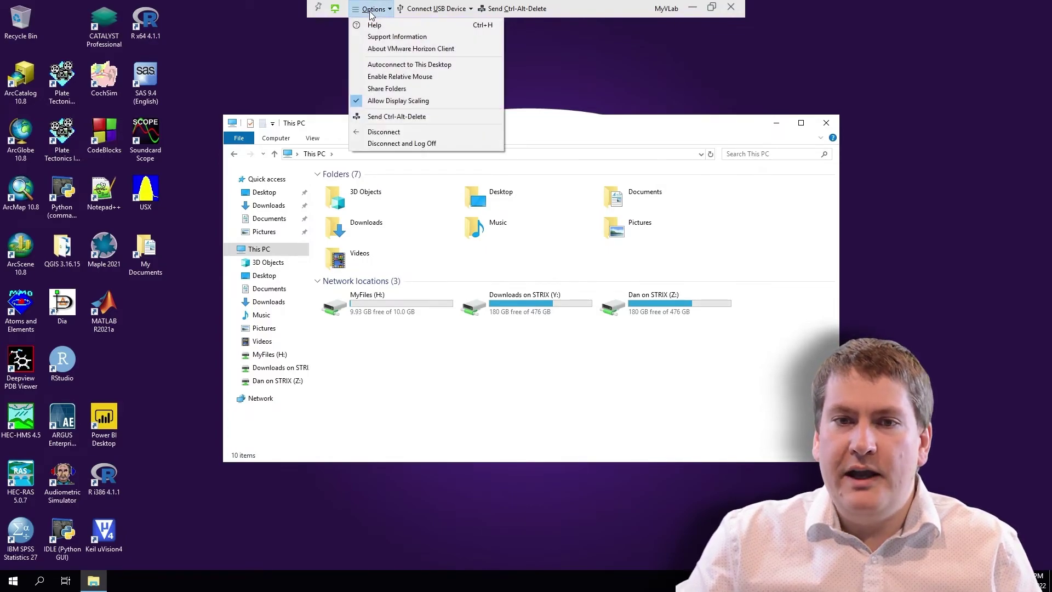
click(402, 88)
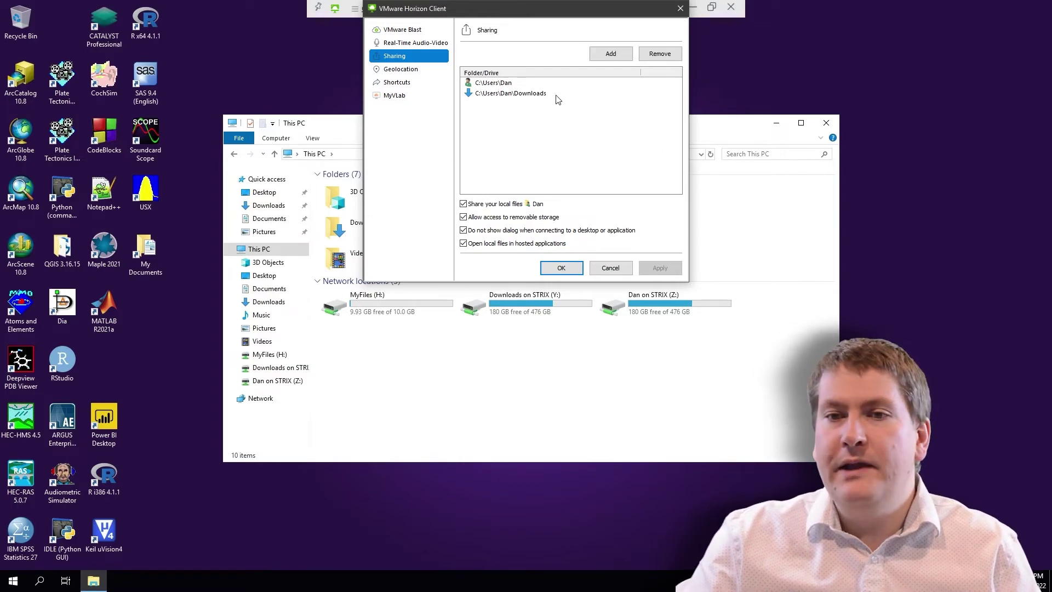
Add the local Documents folder as a shared folder and apply the settings
click(624, 55)
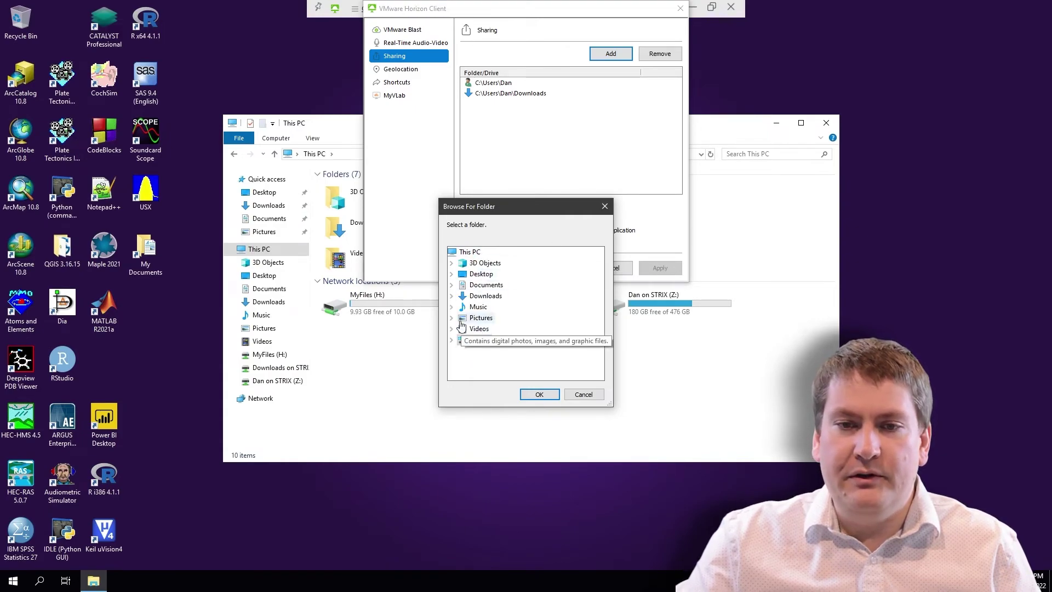
click(474, 286)
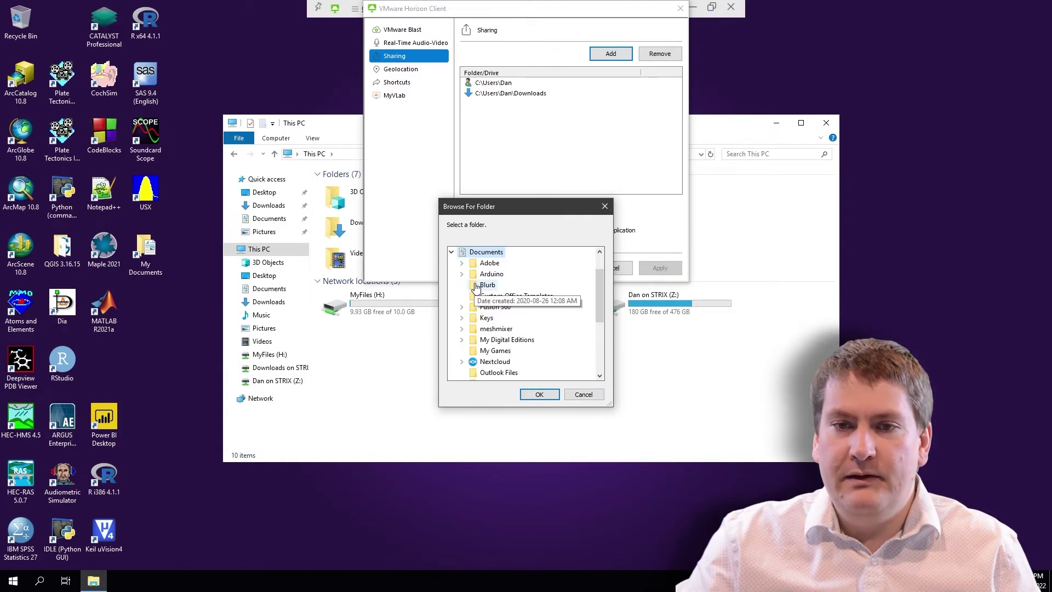
click(539, 394)
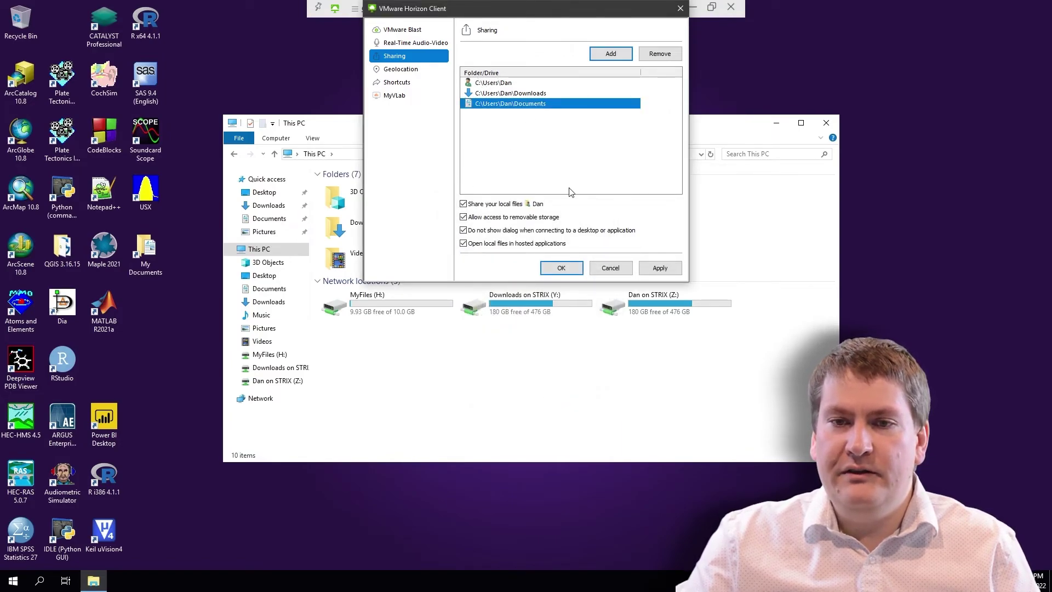
click(664, 268)
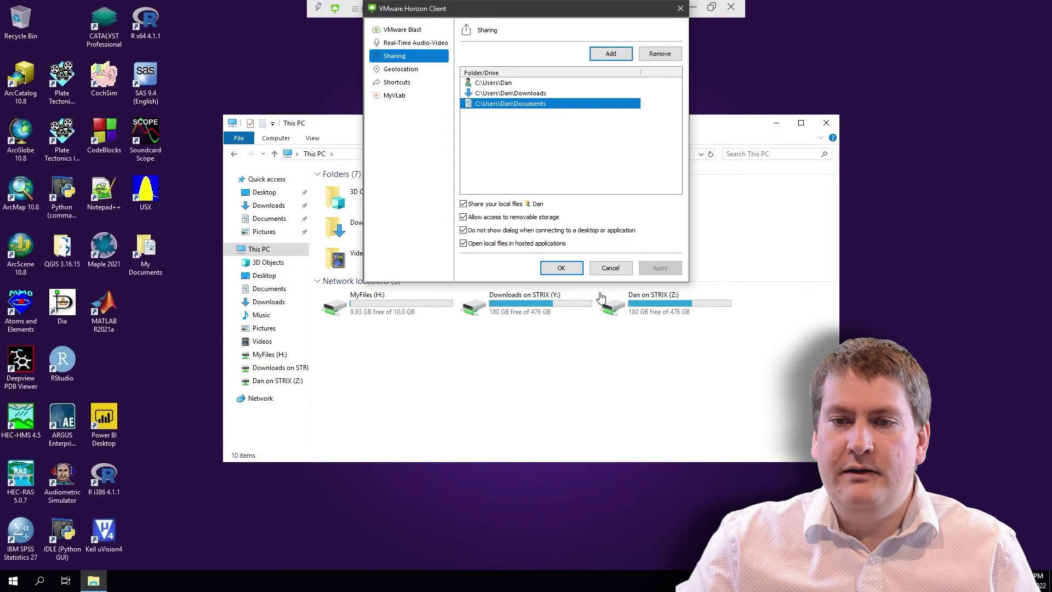
click(561, 268)
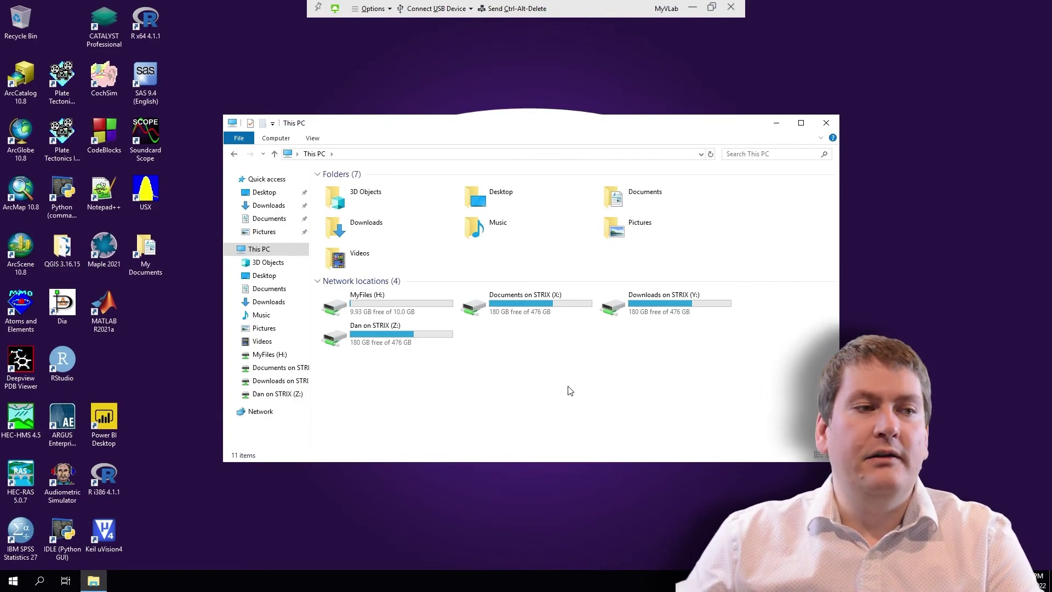
Close the File Explorer window on the remote desktop
click(826, 124)
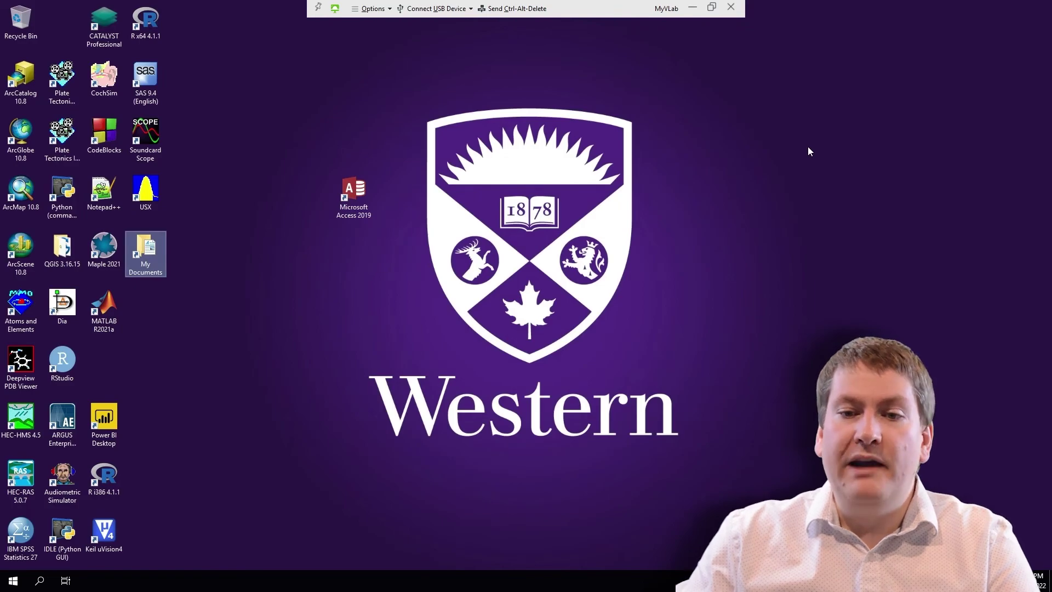